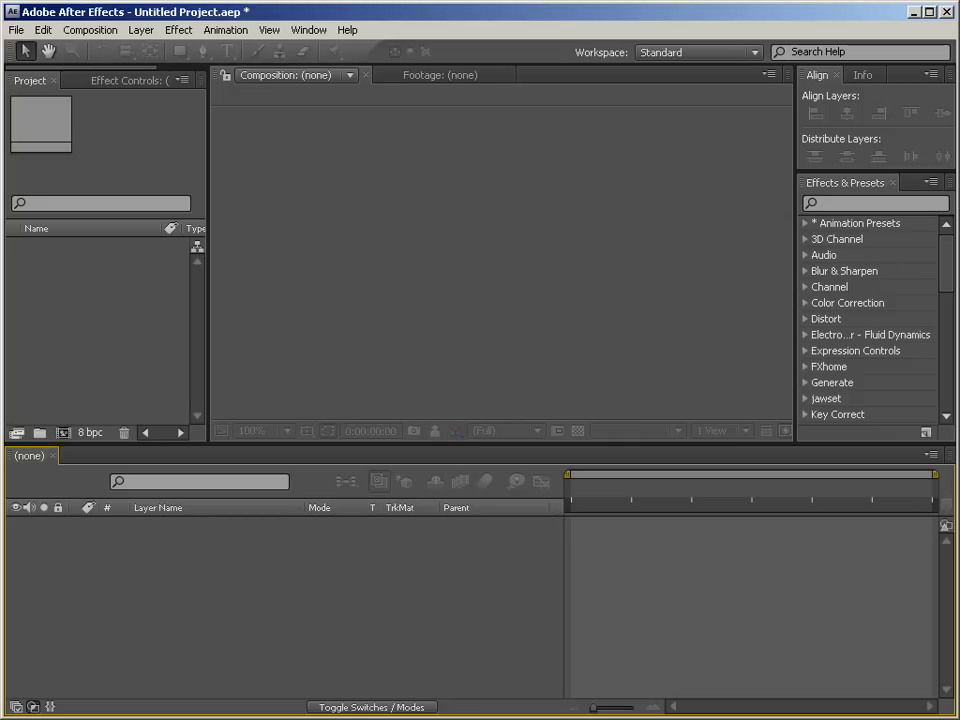
Create a new 600×300 composition, Comp 1.
key("ctrl+2")
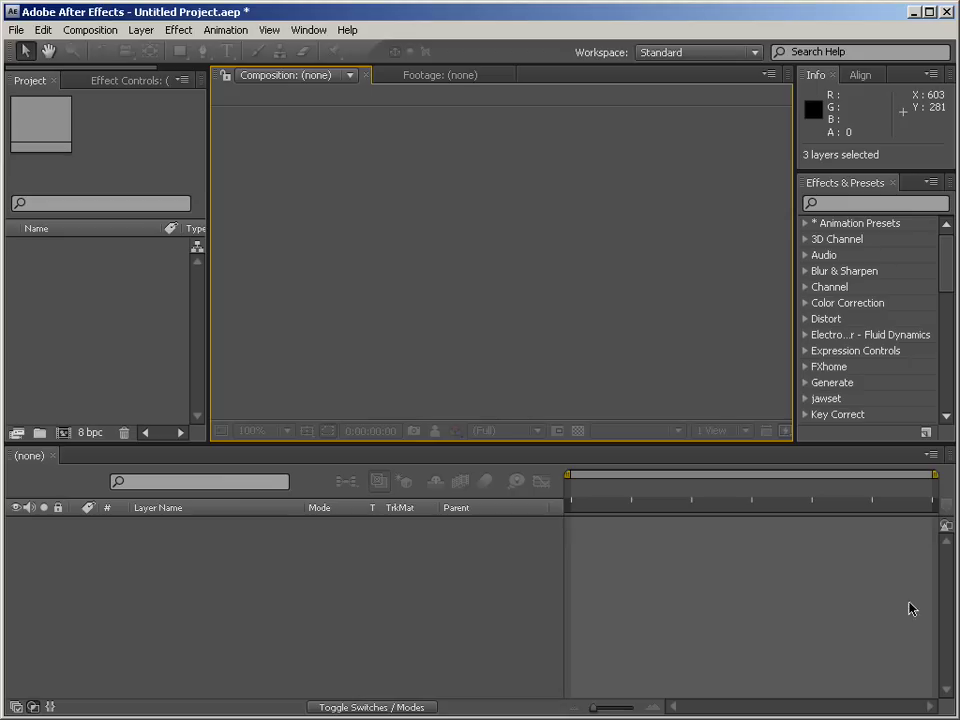
right_click(80, 341)
left_click(95, 349)
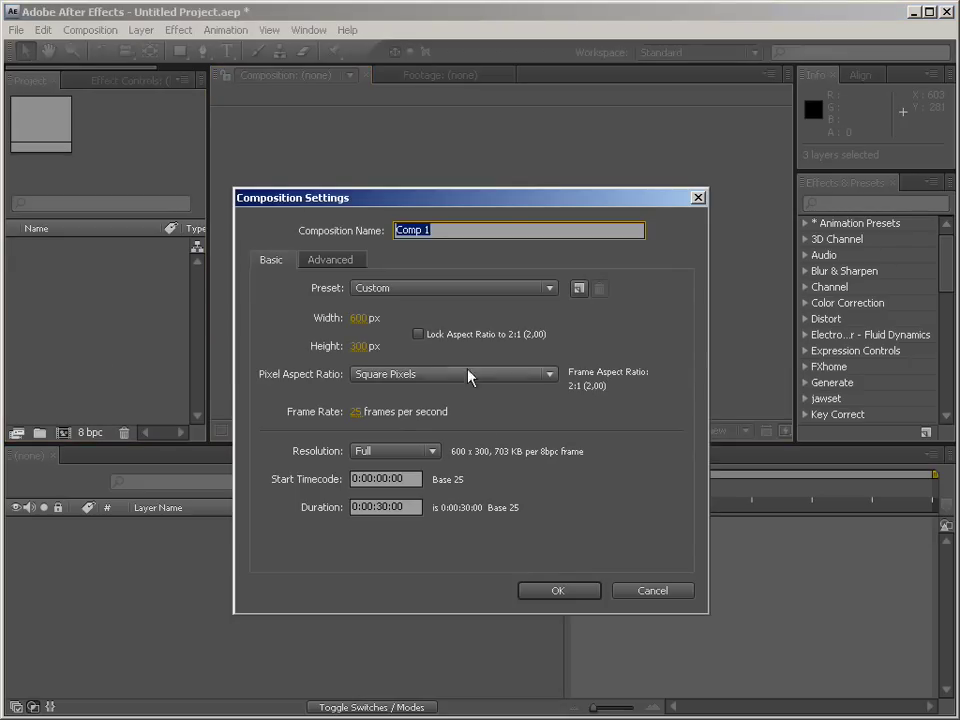
left_click(553, 591)
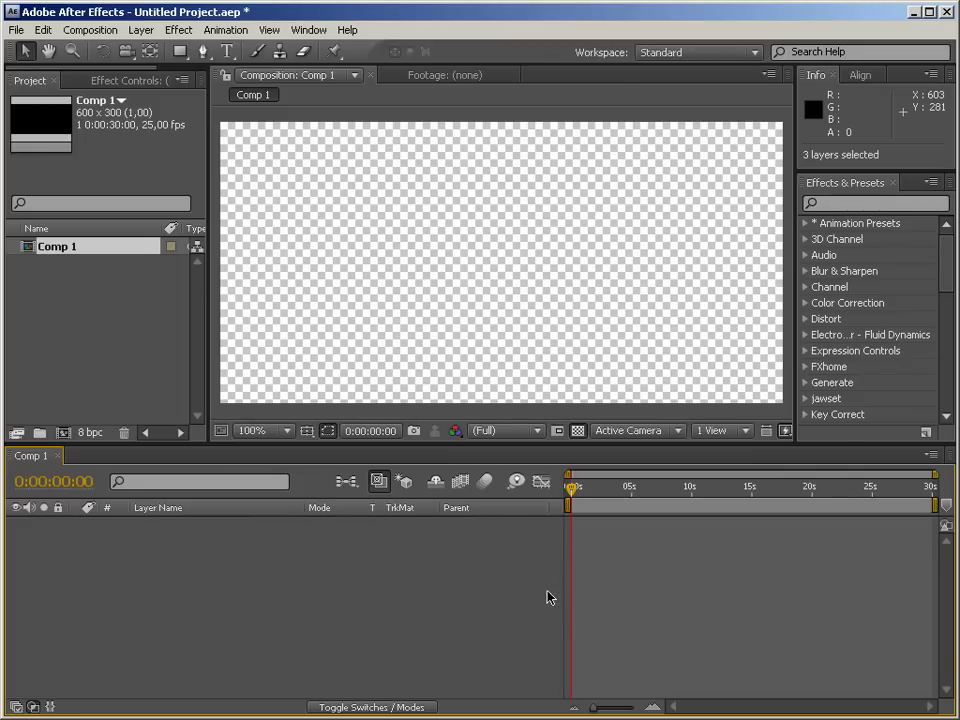
right_click(80, 341)
left_click(420, 254)
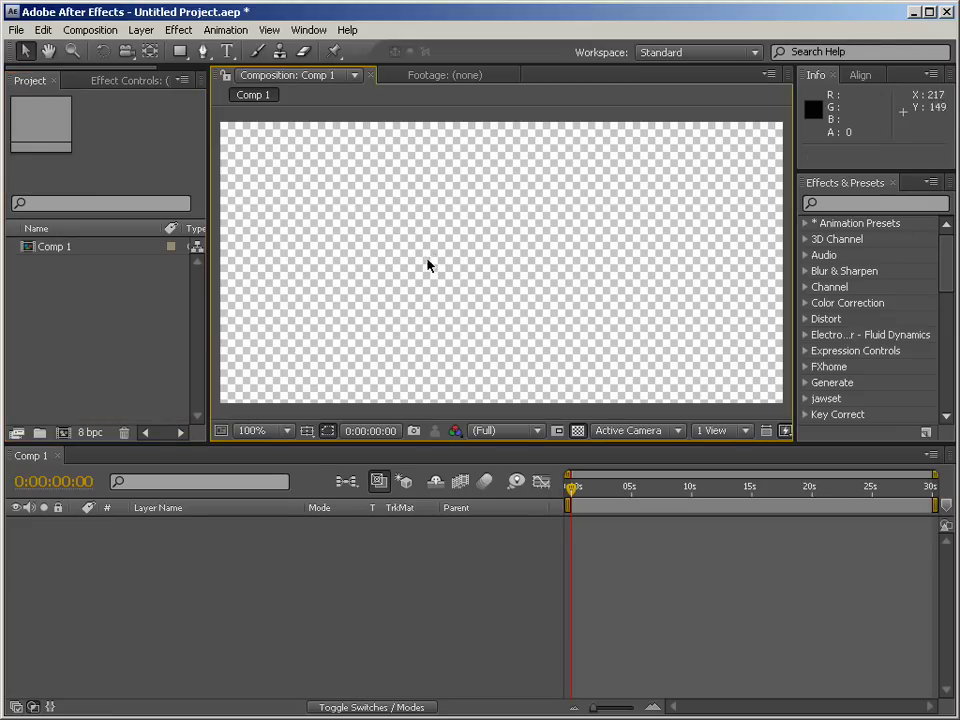
Add a 100 px black solid and duplicate it into three solids.
right_click(183, 545)
mouse_move(224, 553)
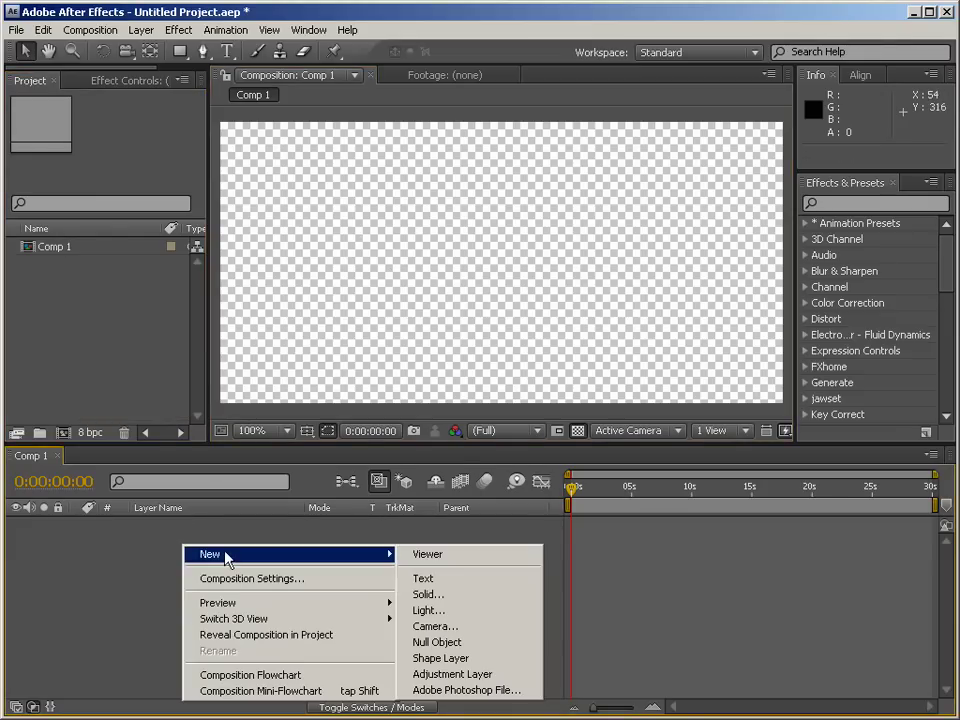
left_click(430, 594)
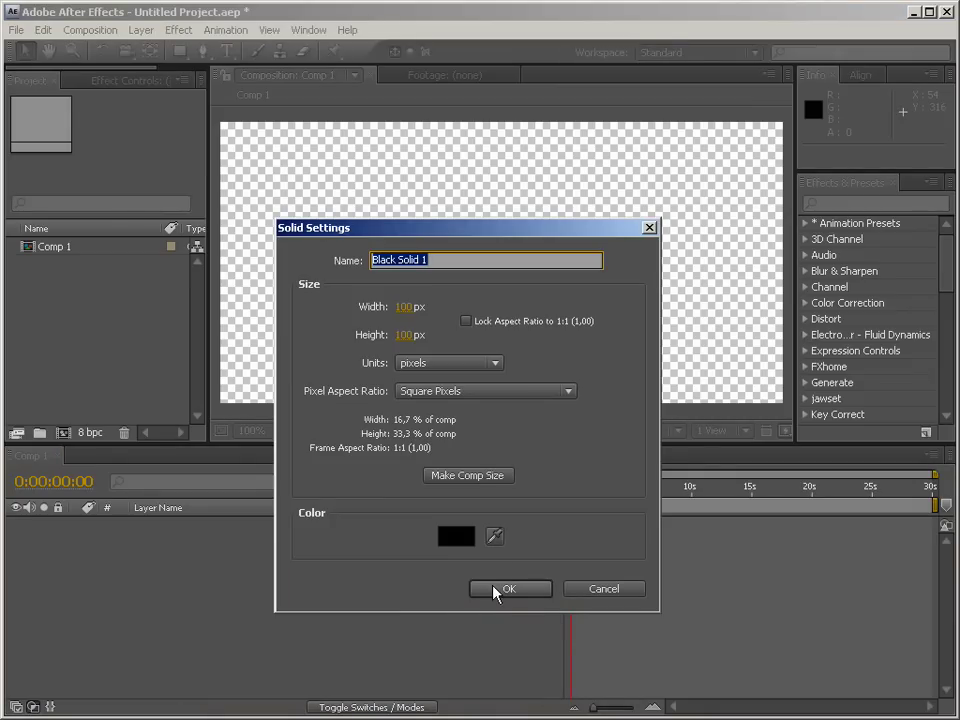
left_click(496, 590)
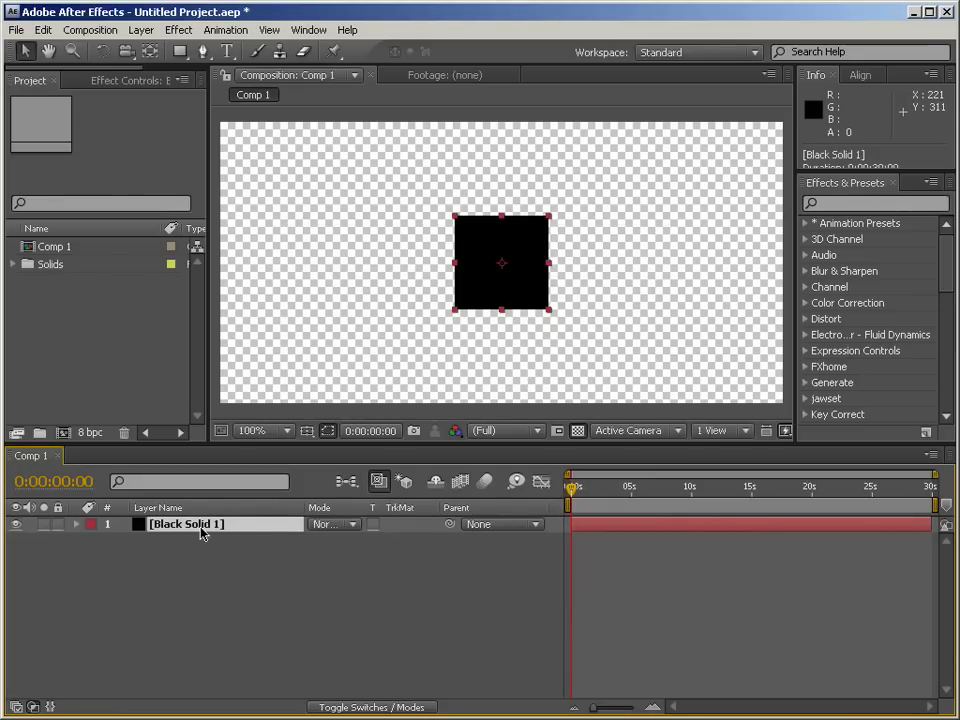
key("ctrl+d")
key("ctrl+d")
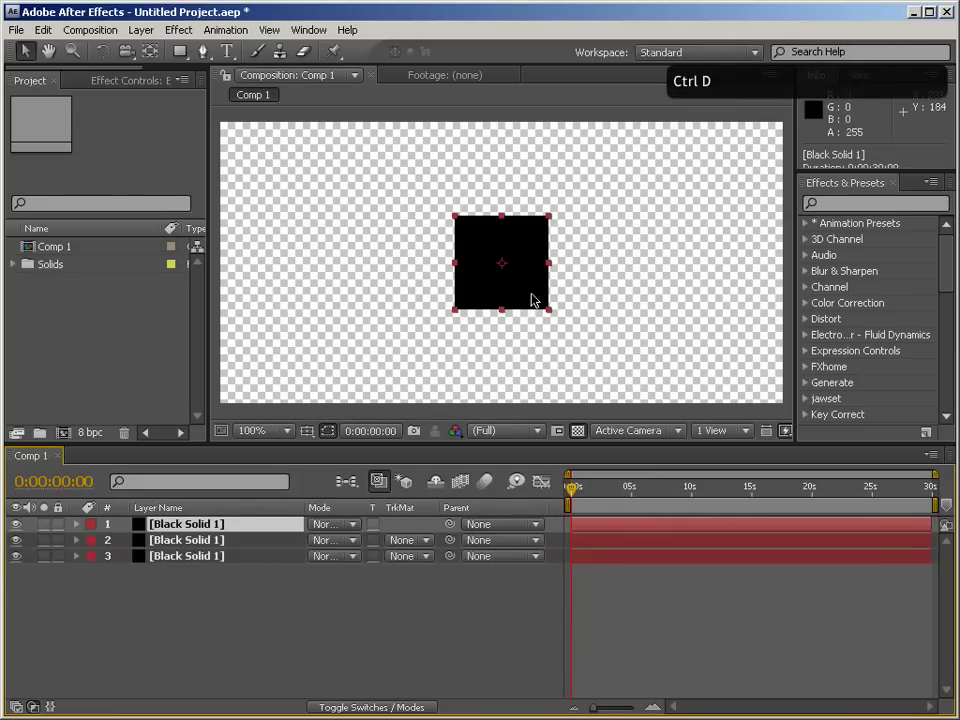
Spread the three solids left, centre and right, then distribute them evenly horizontally.
left_click_drag(514, 300, 348, 295)
left_click(480, 294)
left_click_drag(476, 296, 645, 289)
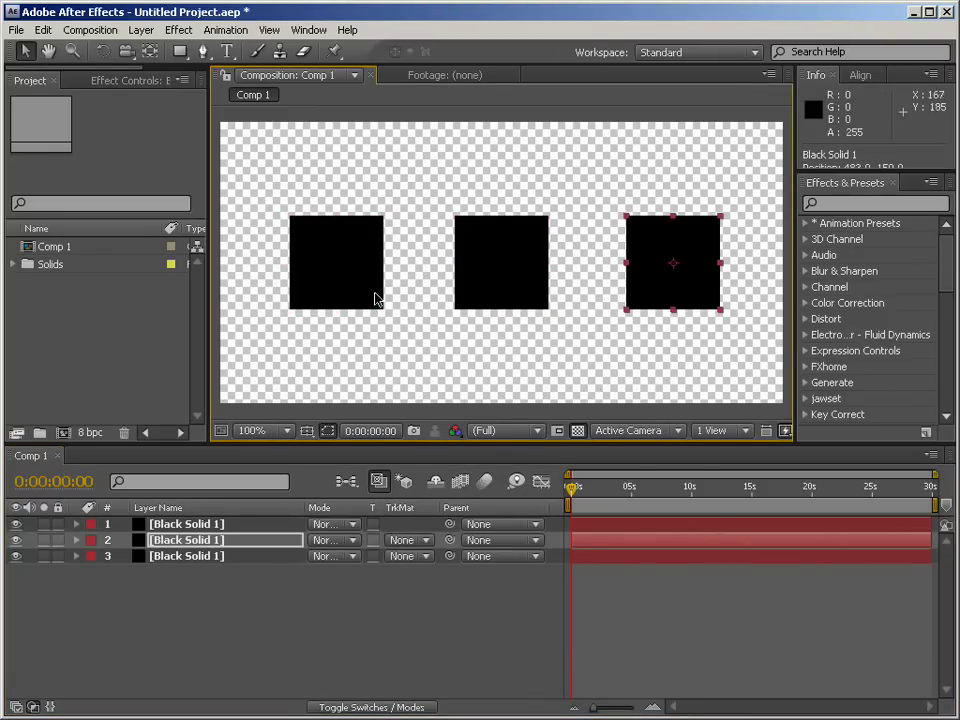
left_click(364, 289)
left_click(463, 285, "shift")
left_click(672, 300, "shift")
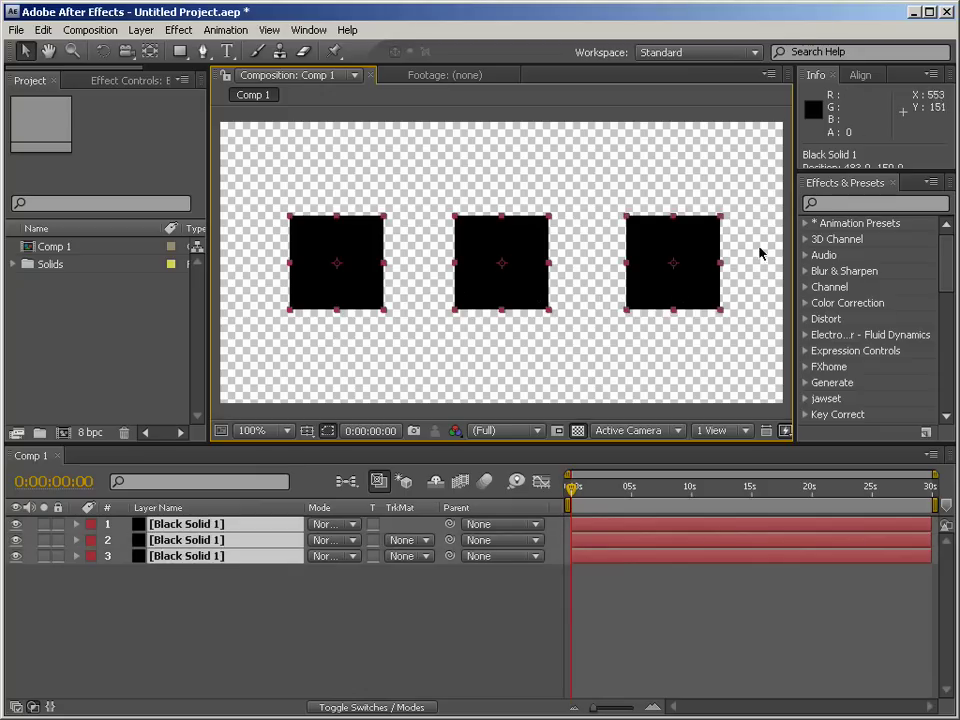
left_click(860, 76)
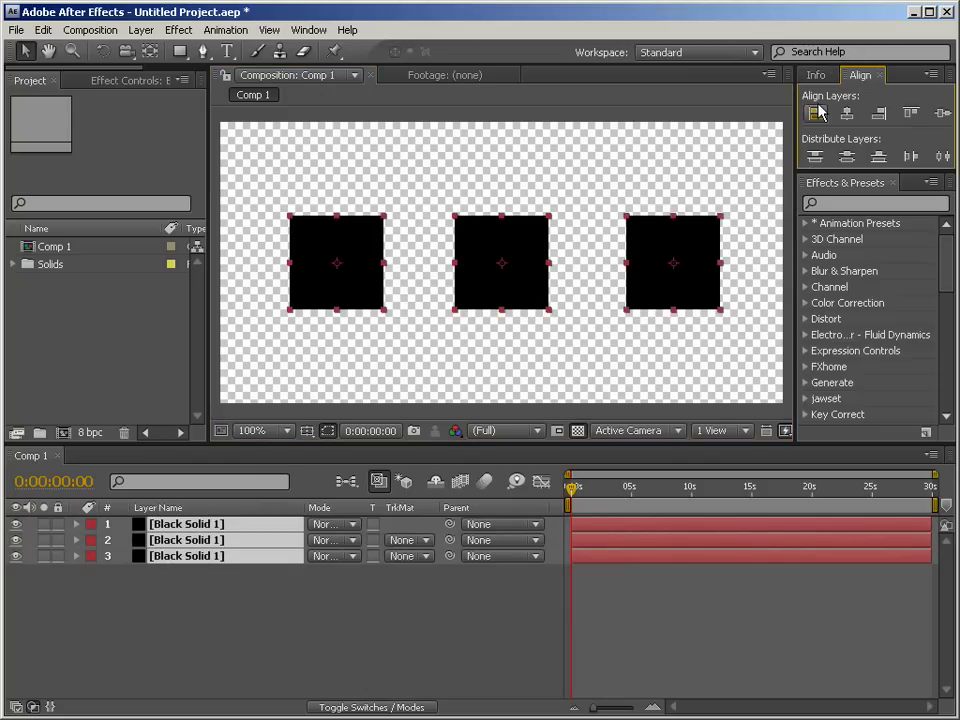
left_click(940, 157)
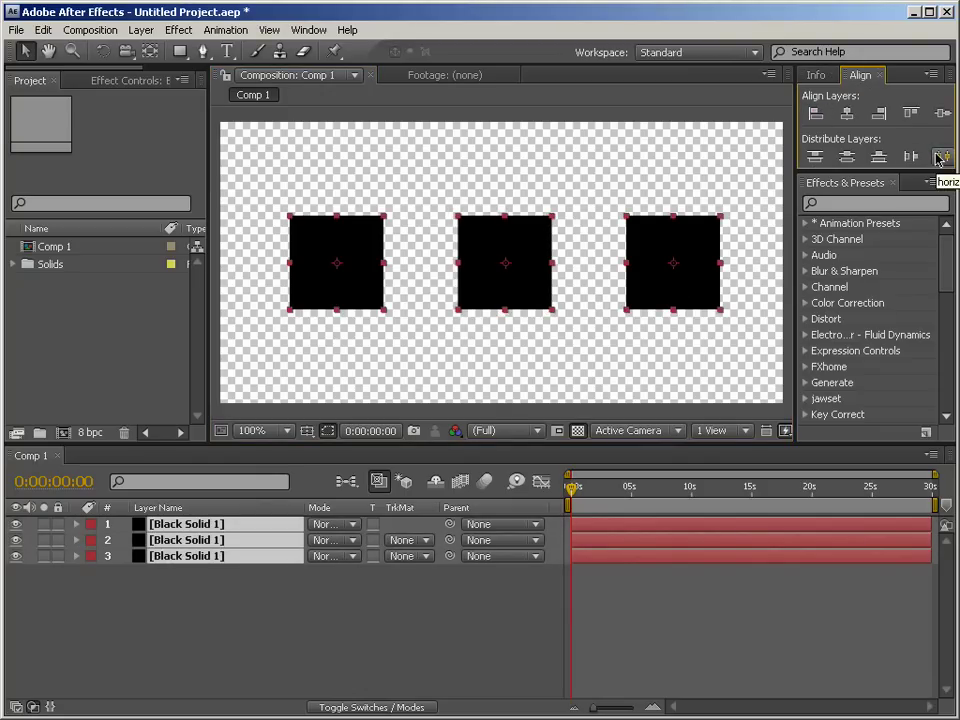
left_click(679, 360)
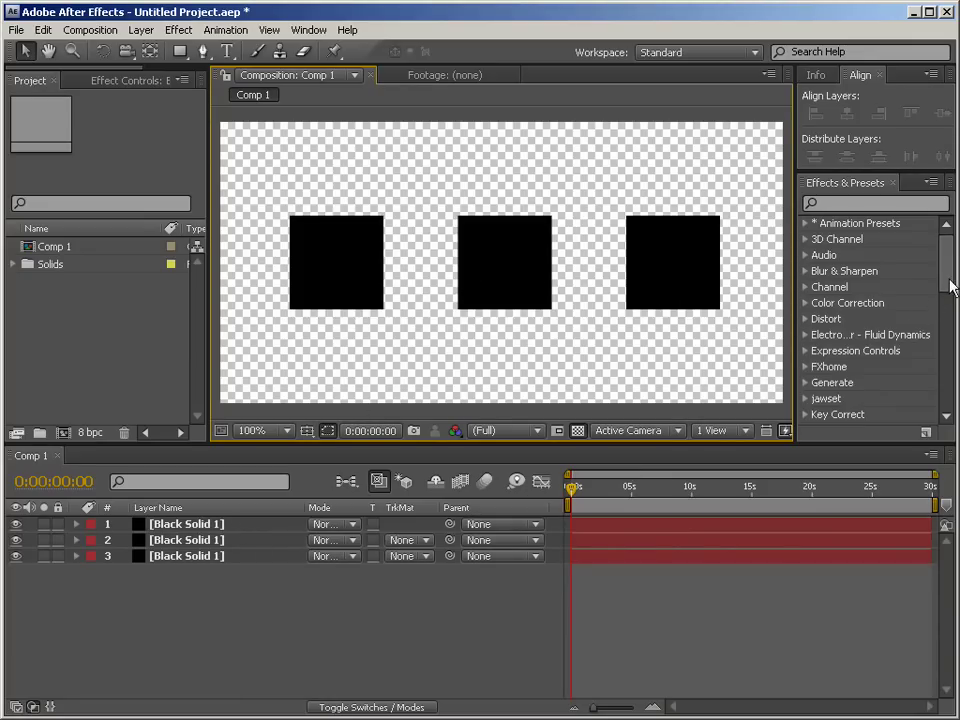
Scroll the Effects & Presets list and expand the Expression Controls folder.
left_click_drag(945, 274, 943, 293)
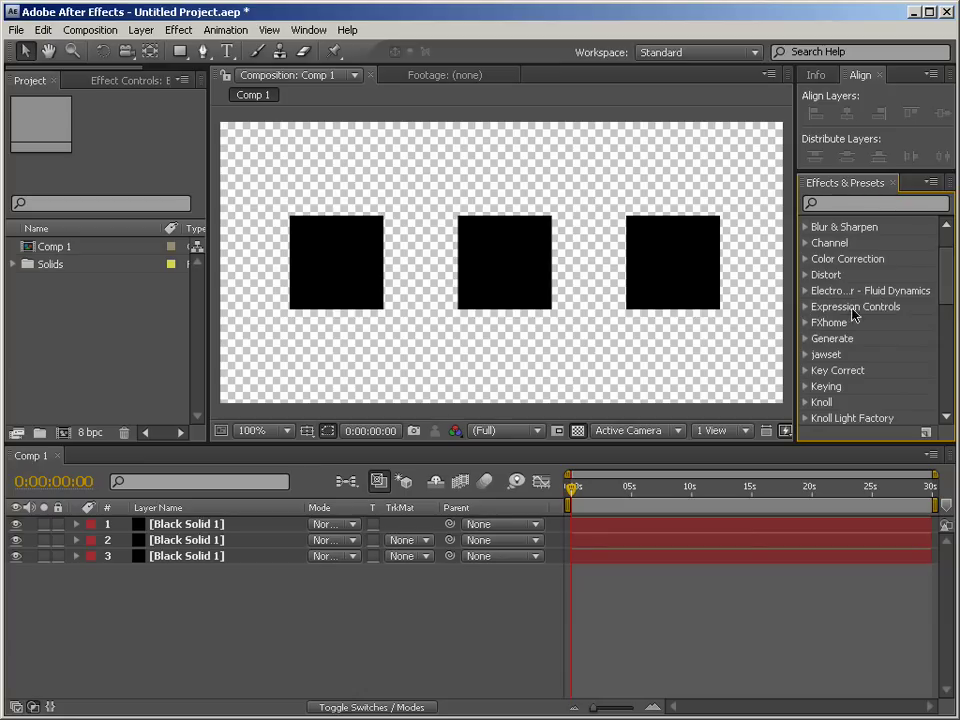
left_click(806, 307)
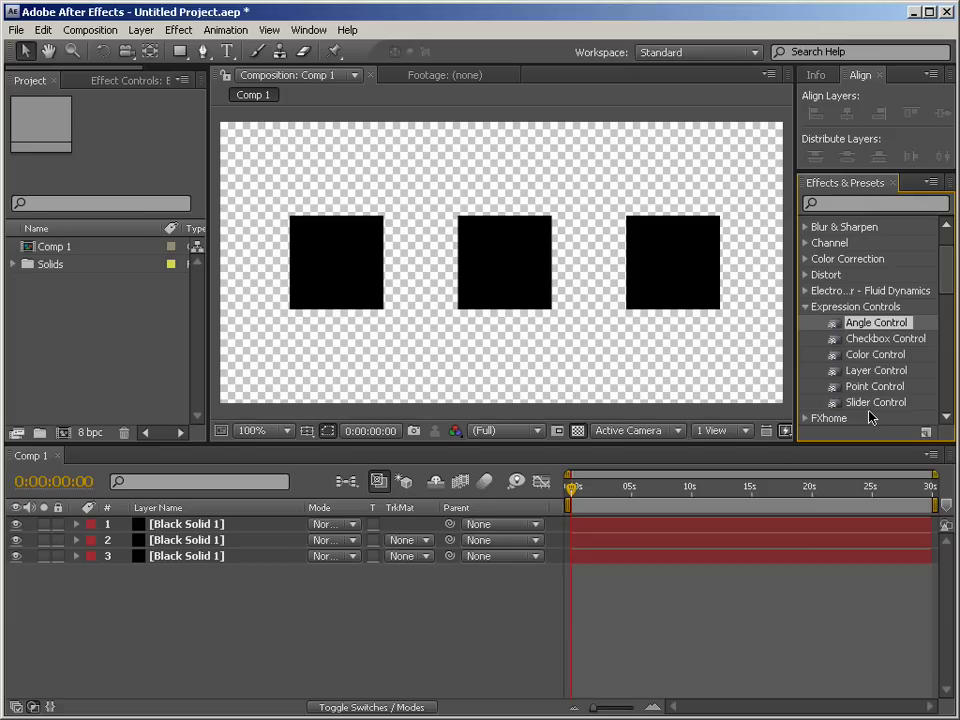
Add a Null Object layer and rename it 'Angle Control'.
right_click(249, 612)
mouse_move(440, 617)
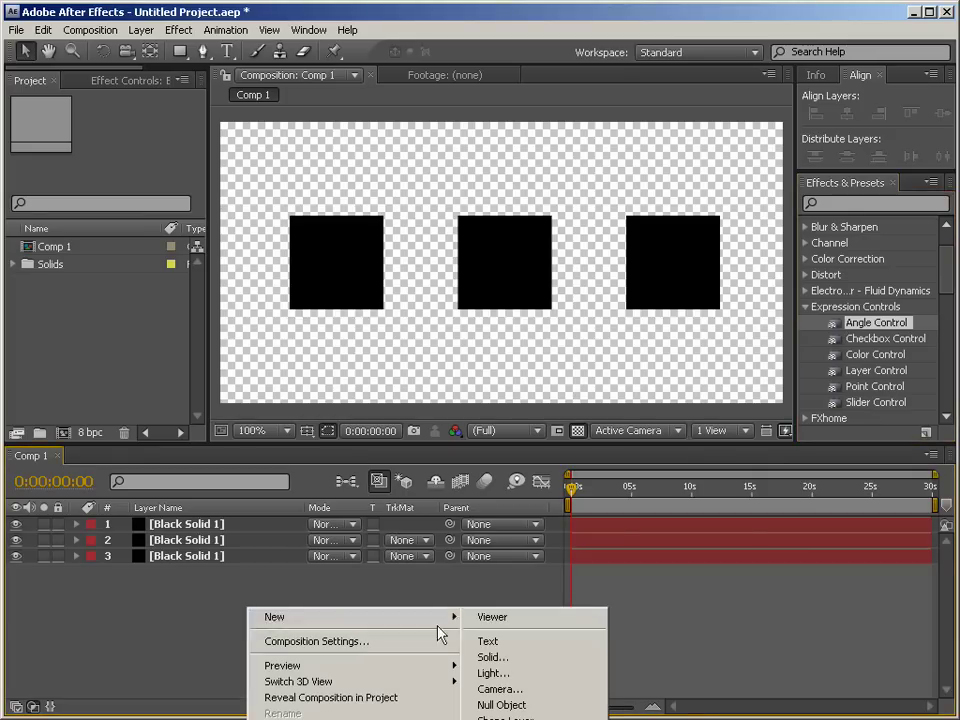
left_click(516, 707)
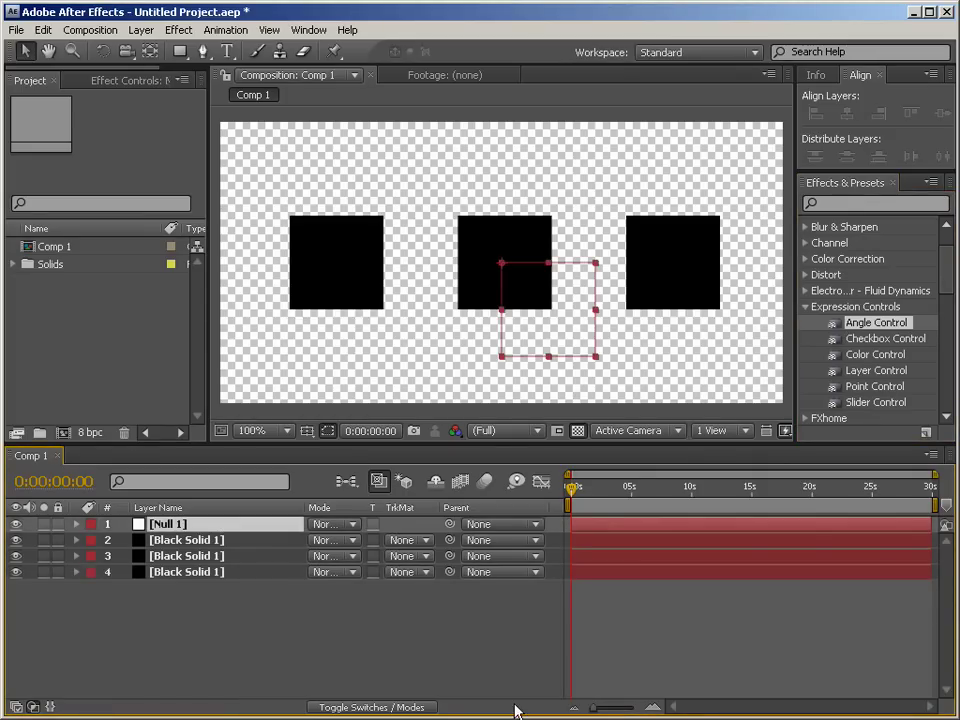
key("Return")
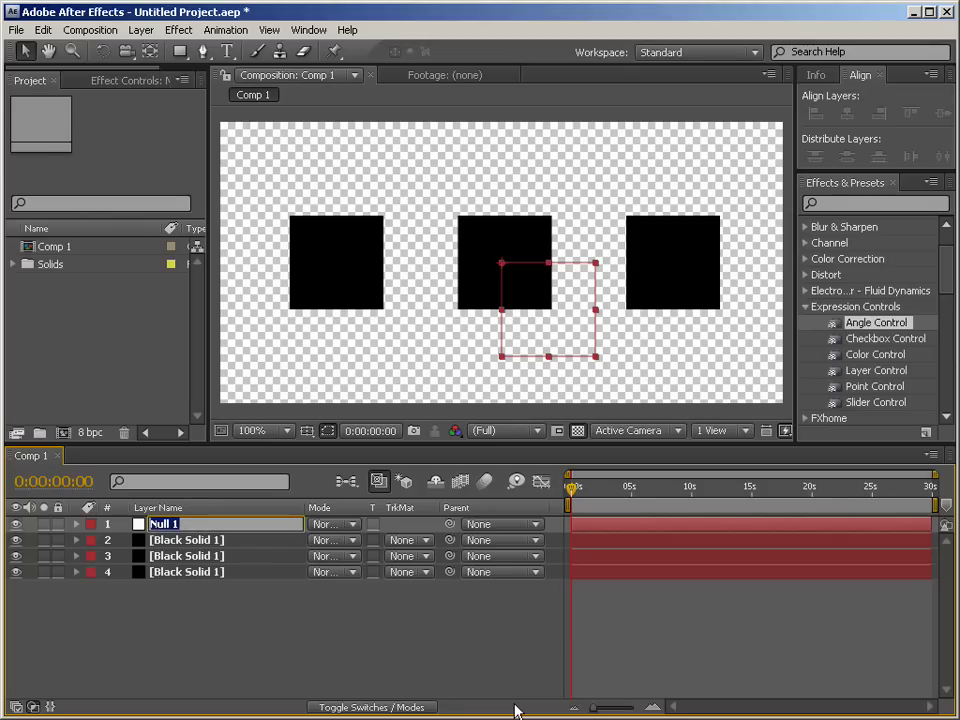
type("Angle Control")
key("Return")
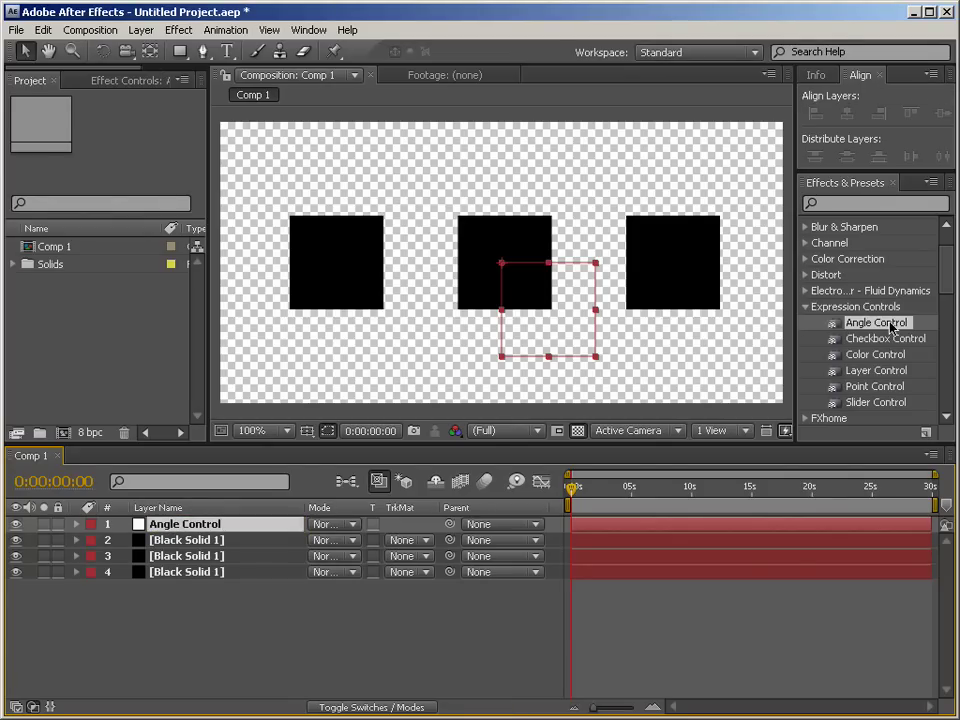
Apply the Angle Control effect to the null, test its Angle, and remove a stray copy from the left solid.
left_click_drag(891, 327, 572, 328)
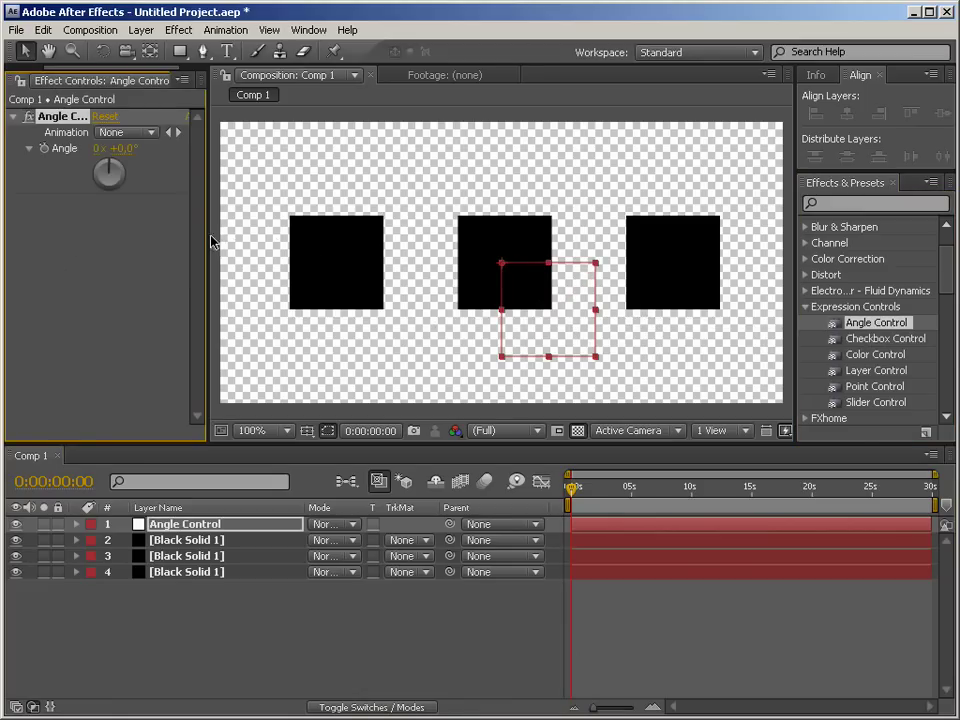
left_click_drag(208, 236, 277, 236)
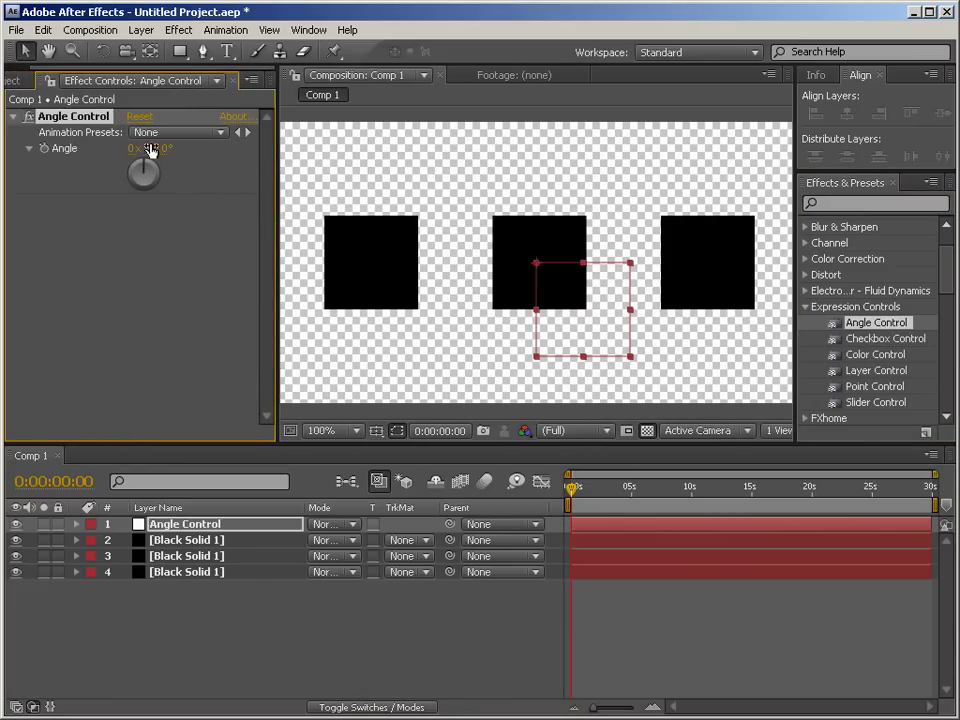
left_click_drag(152, 148, 172, 157)
left_click_drag(866, 324, 205, 540)
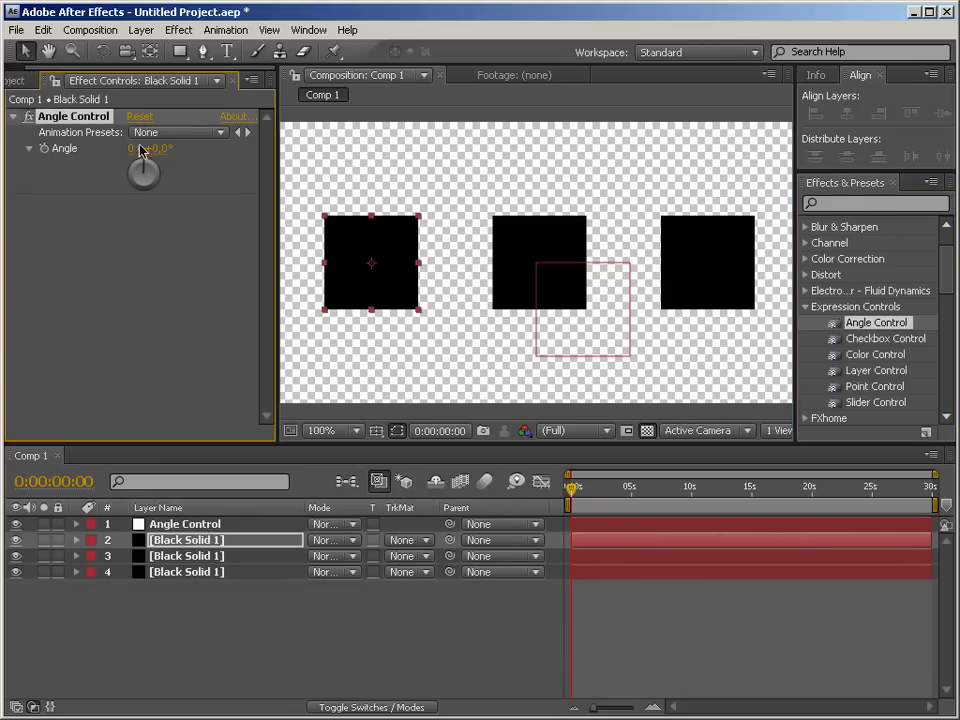
left_click_drag(143, 148, 578, 213)
key("Delete")
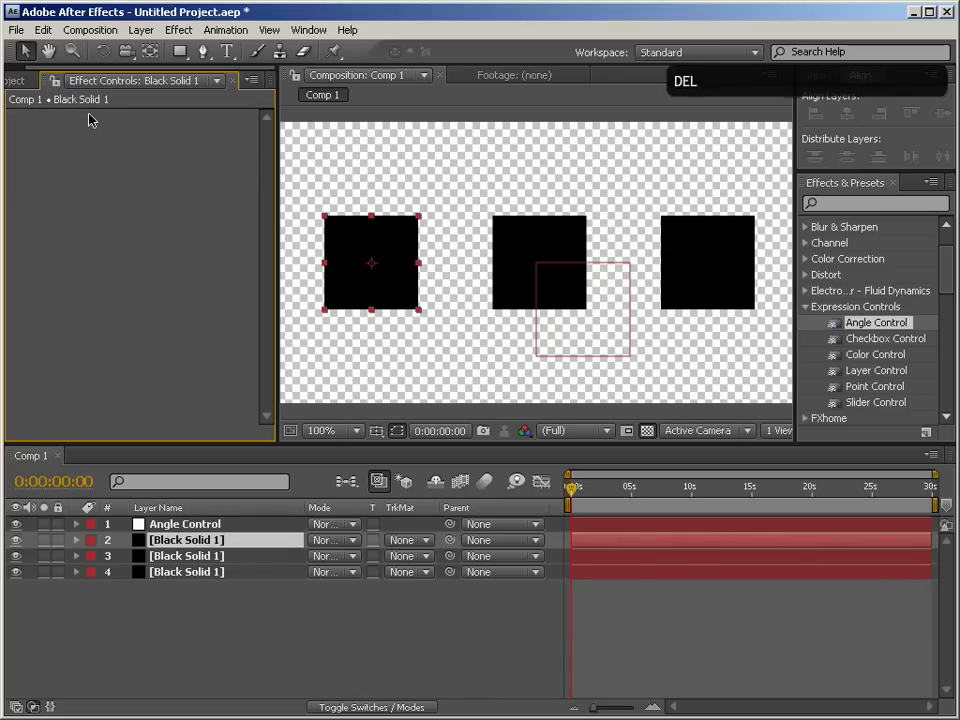
Check the controller's Angle and identify each square's layer in the timeline.
left_click(188, 524)
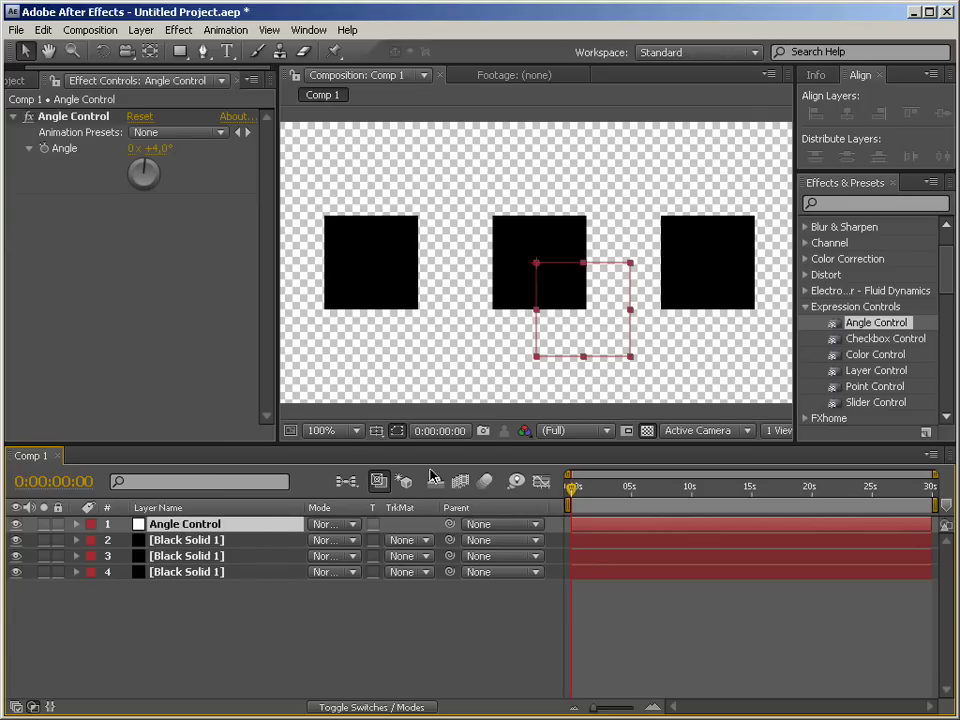
left_click(378, 262)
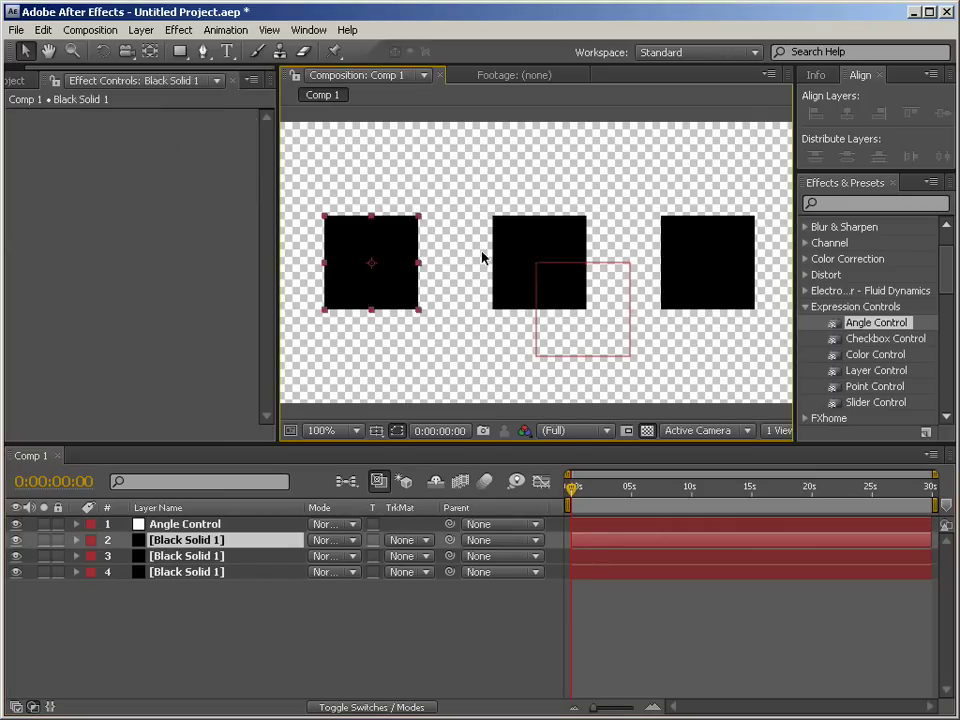
left_click(525, 245)
left_click(697, 262)
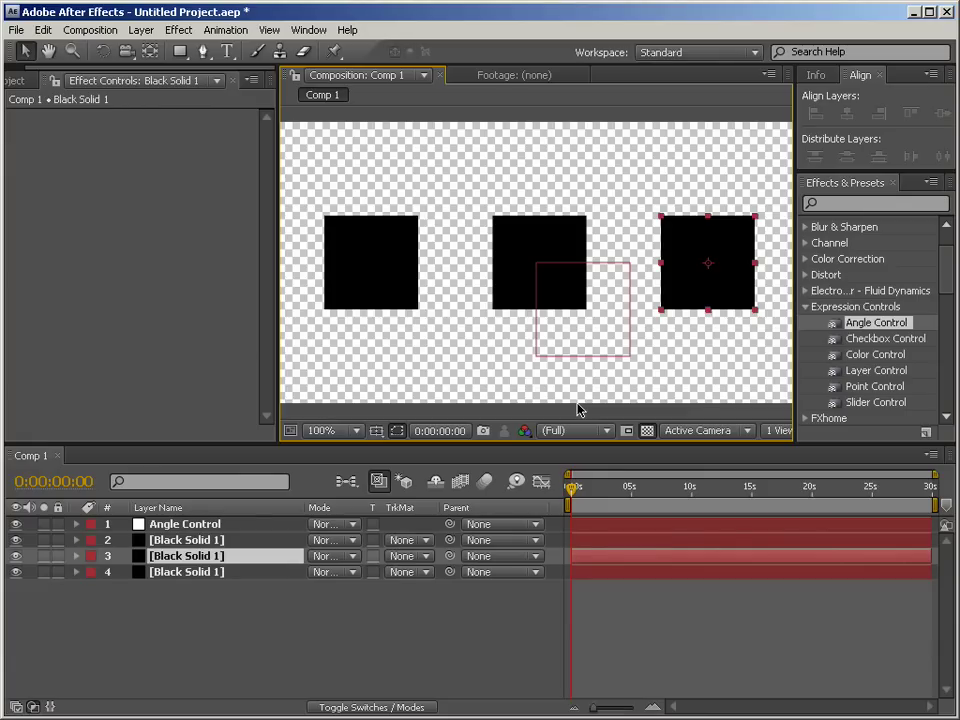
Parent layers 3 and 4 to the left solid, test with a Rotation scrub, then undo it.
left_click(215, 540)
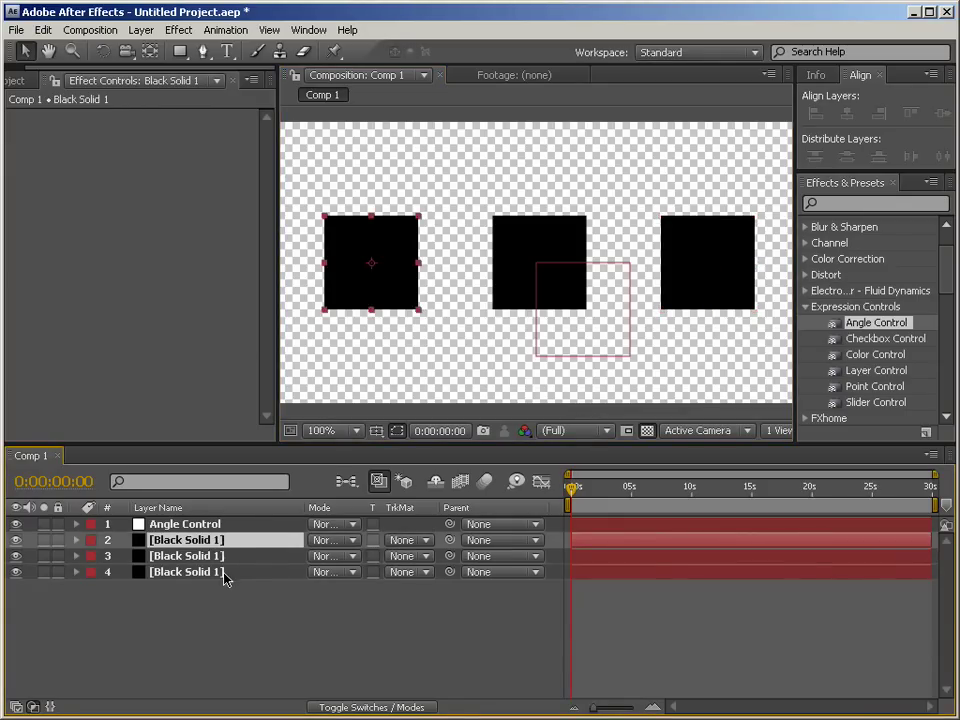
left_click(220, 556)
left_click(214, 572, "shift")
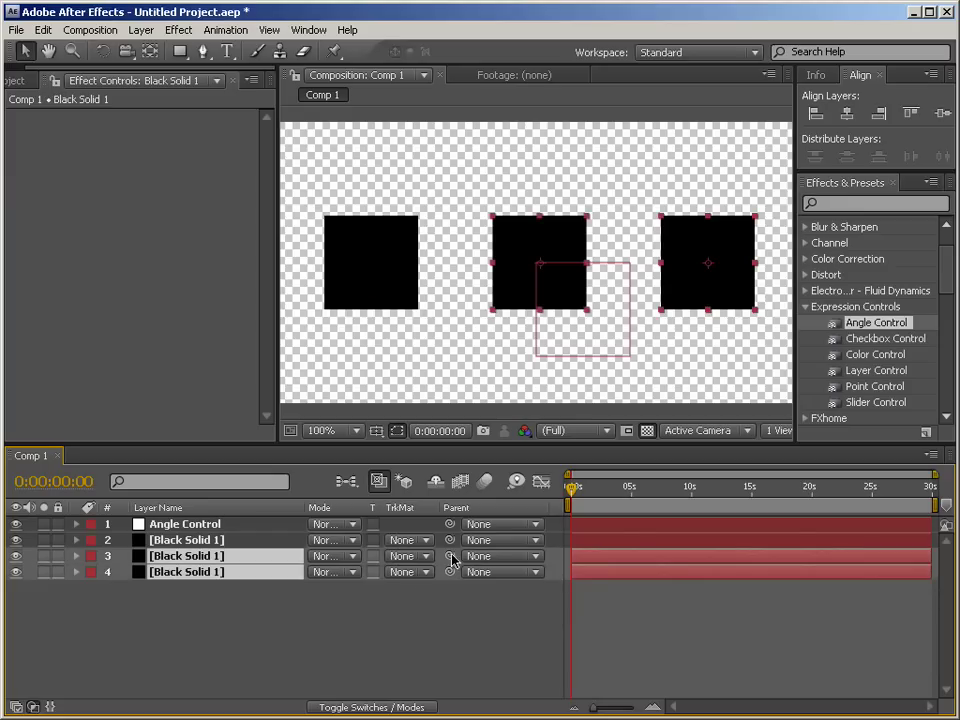
left_click_drag(450, 557, 226, 542)
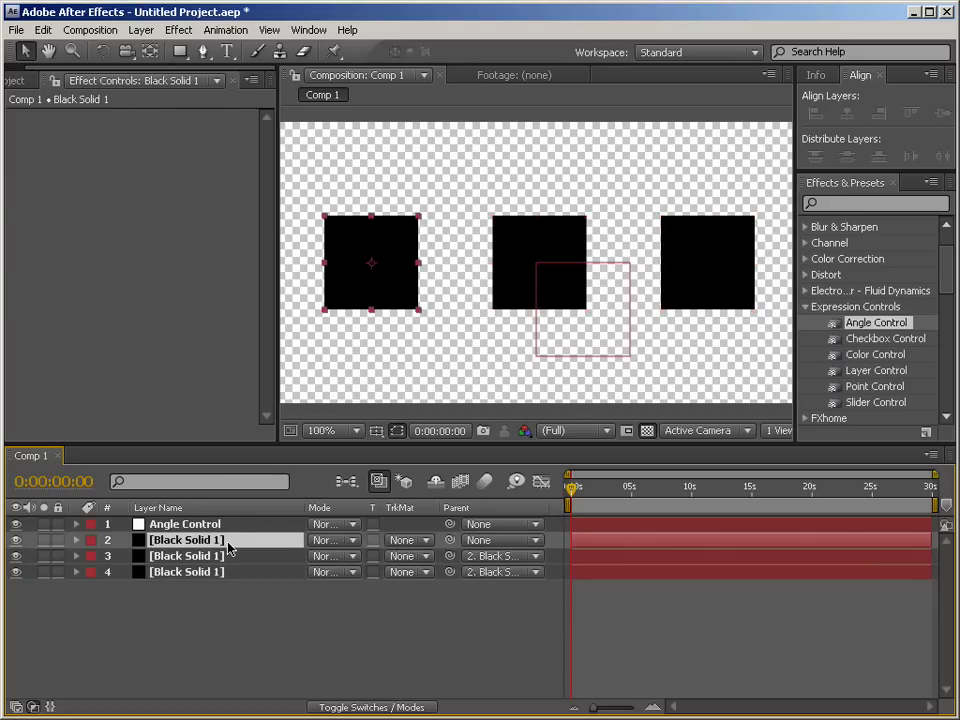
key("r")
mouse_move(334, 556)
left_mouse_down()
mouse_move(413, 556)
mouse_move(375, 555)
mouse_move(337, 537)
left_mouse_up()
key("ctrl+z")
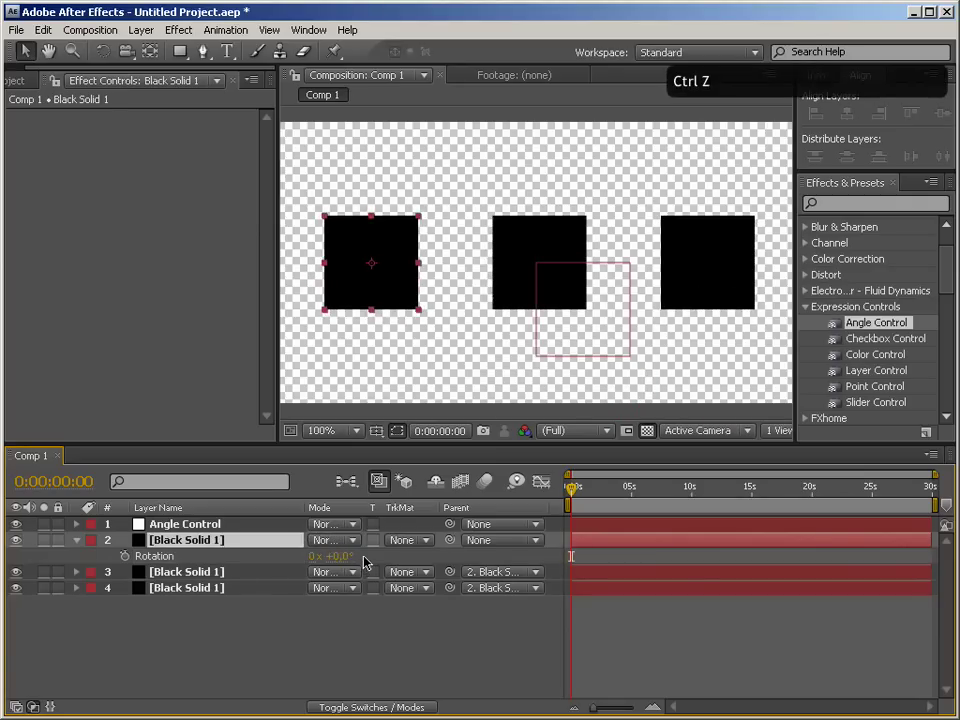
Set the Parent of layers 3 and 4 to None.
left_click(497, 572)
left_click(489, 527)
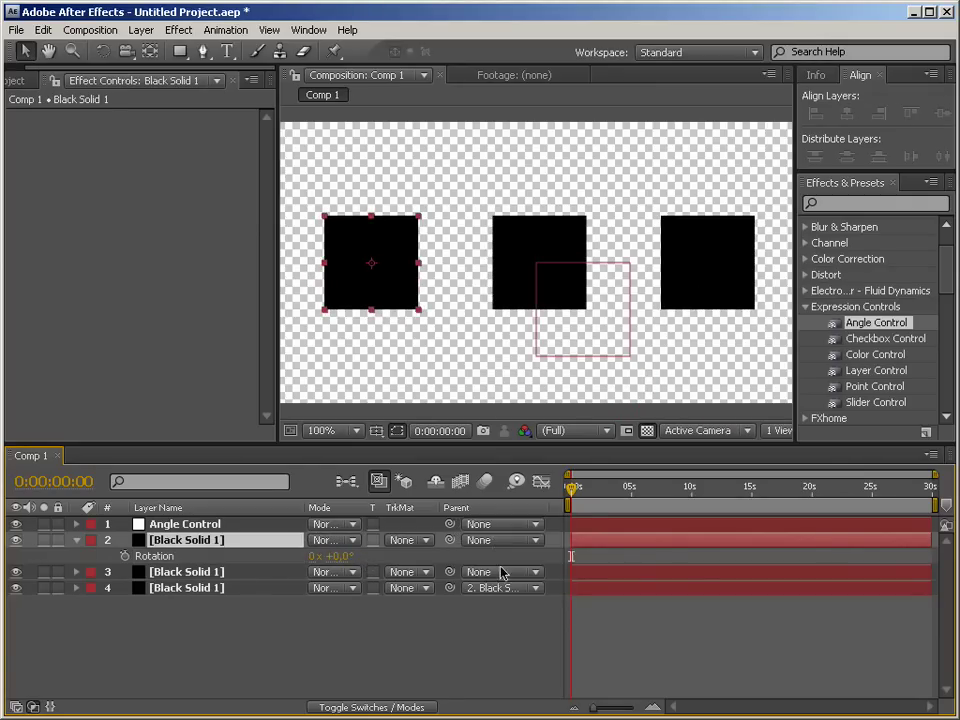
left_click(500, 584)
left_click(488, 547)
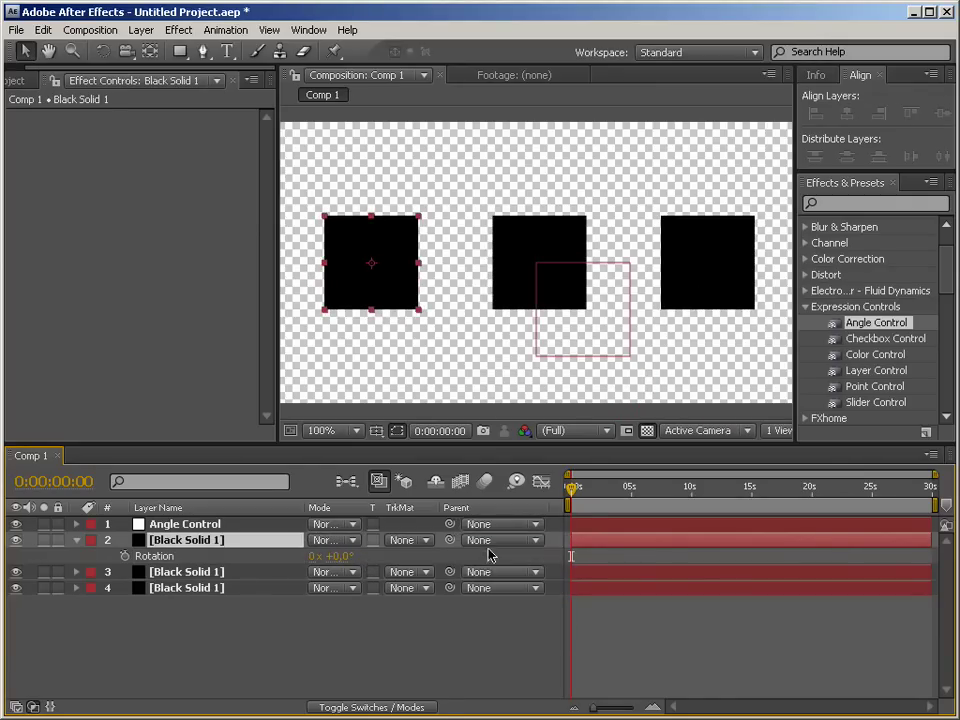
Keyframe the three solids' Rotation at 0, about 9 and 16 seconds, reaching 1x+1.0°.
left_click(186, 588, "shift")
key("r")
key("r")
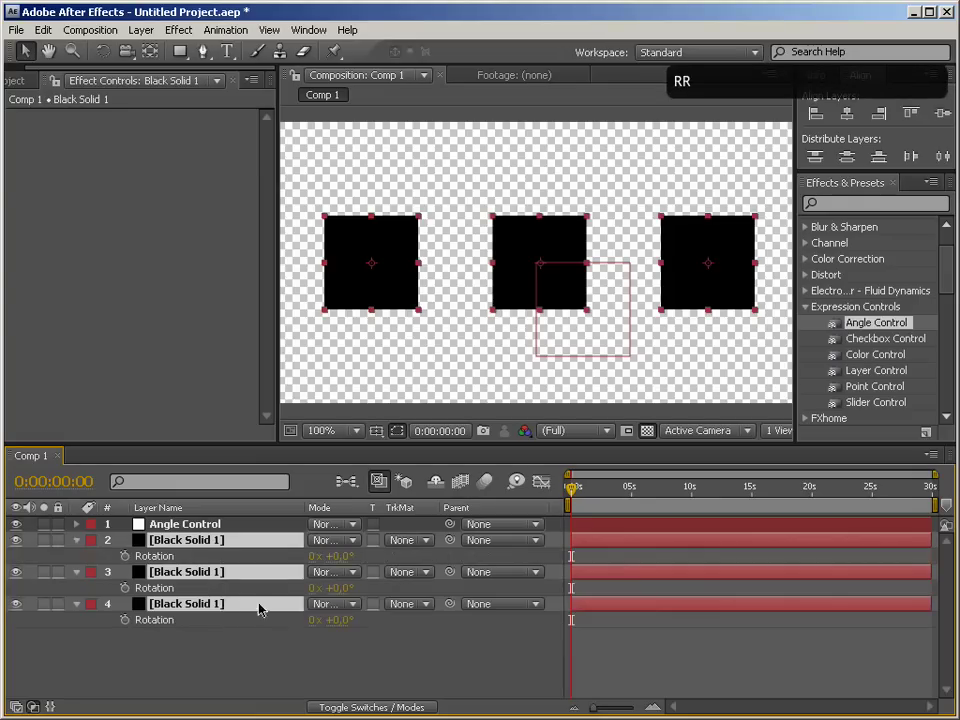
left_click_drag(335, 556, 293, 566)
left_click(124, 588)
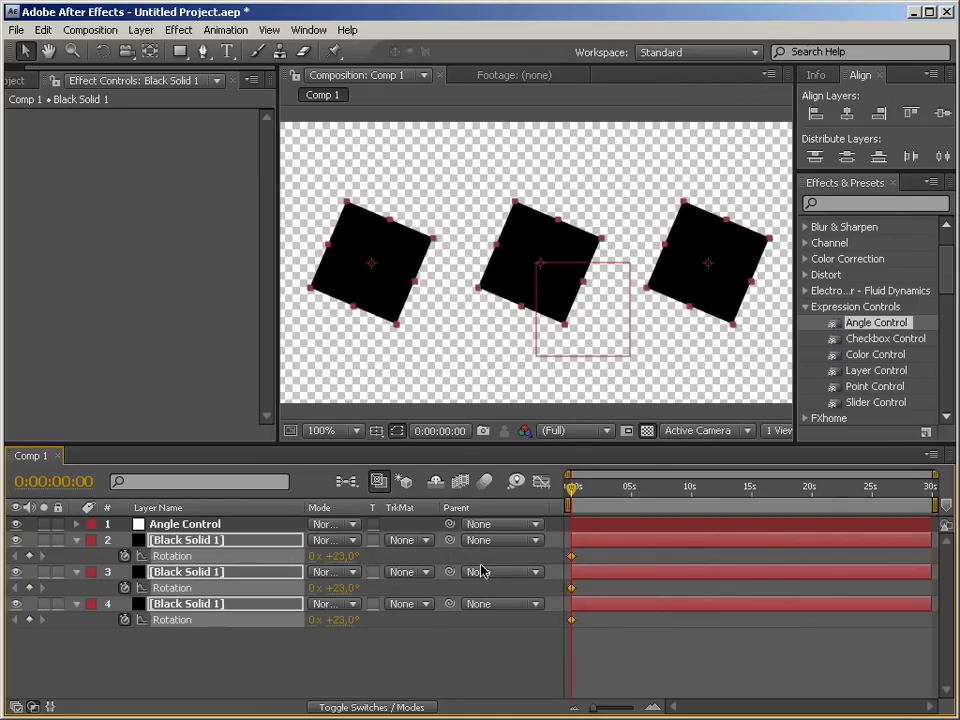
left_click(683, 500)
left_click_drag(336, 557, 700, 531)
left_click(767, 490)
Preview the rotation animation and select all nine rotation keyframes.
left_click_drag(767, 489, 734, 490)
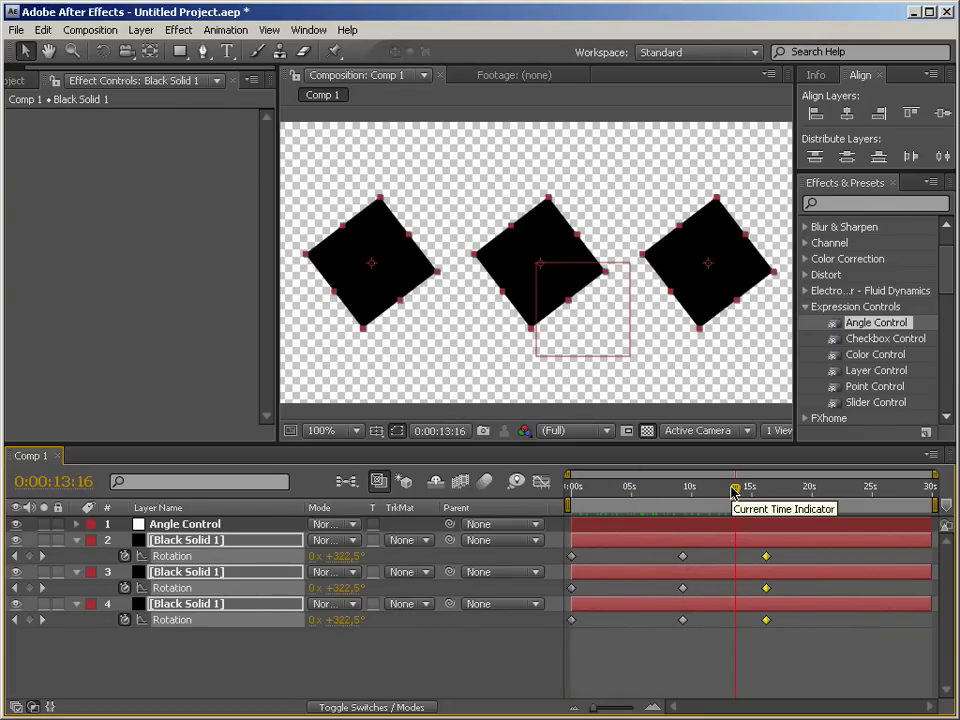
left_click(828, 556)
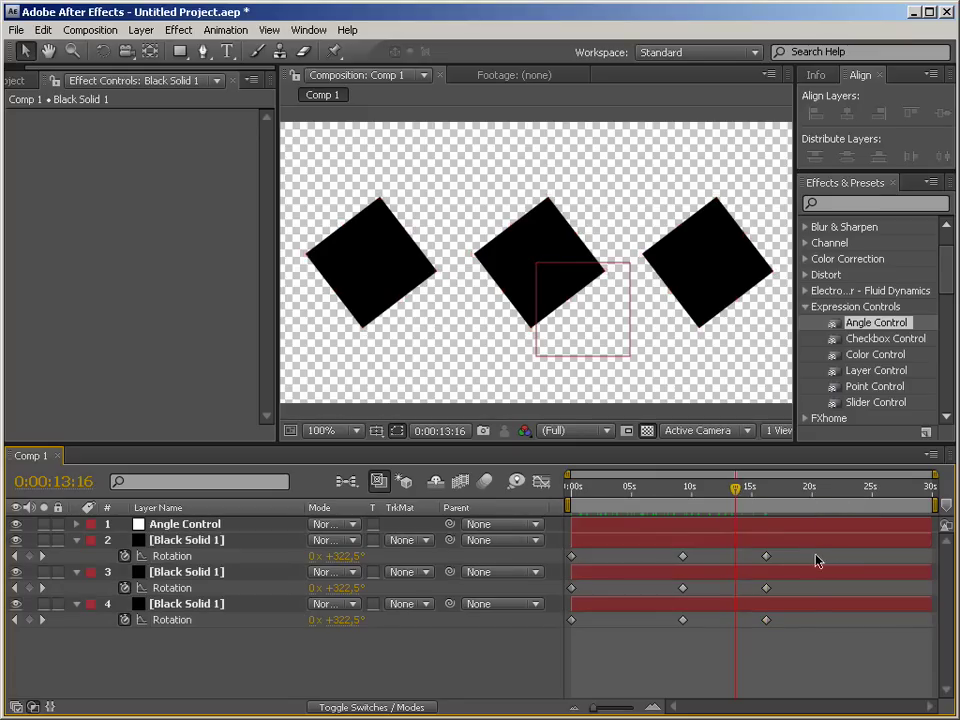
left_click_drag(812, 548, 560, 636)
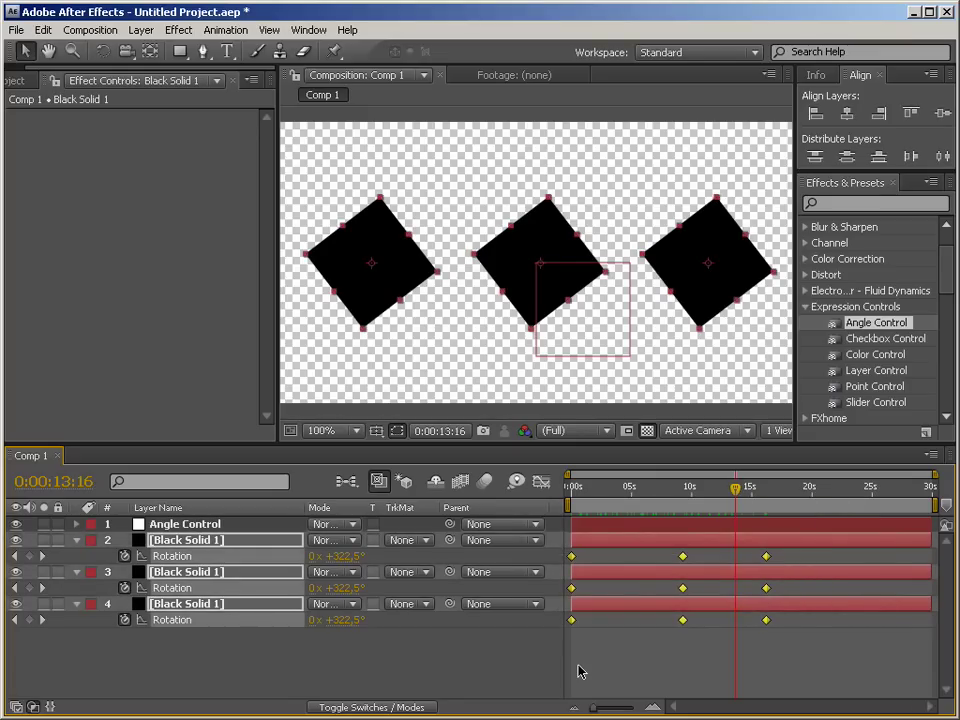
Delete the rotation keyframes and reveal the Angle Control layer's Angle property in the timeline.
key("Delete")
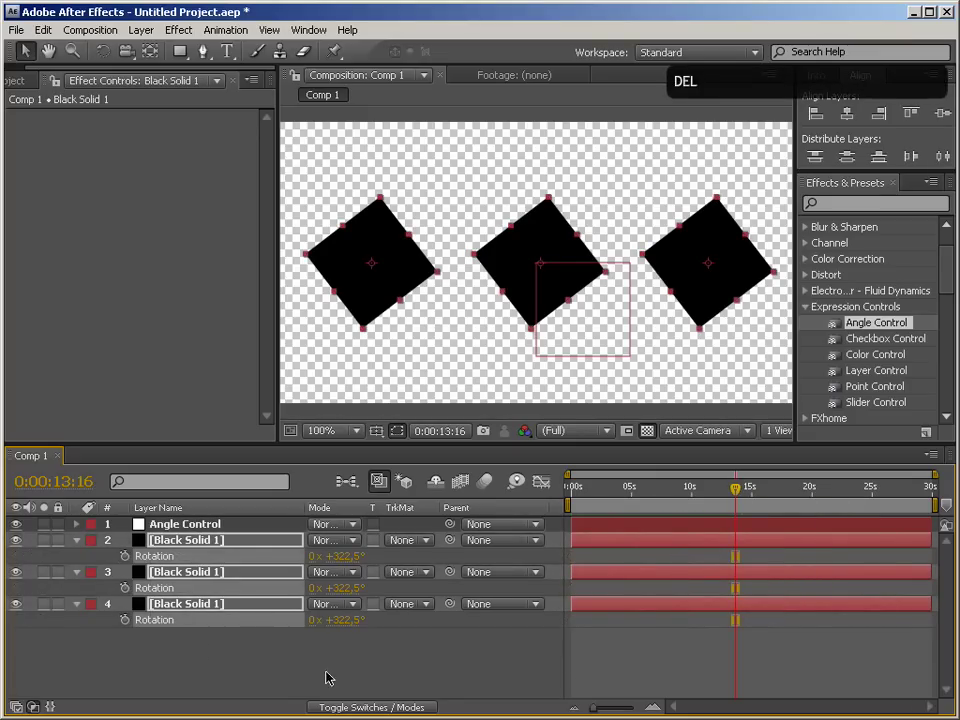
left_click(79, 546)
left_click(154, 626)
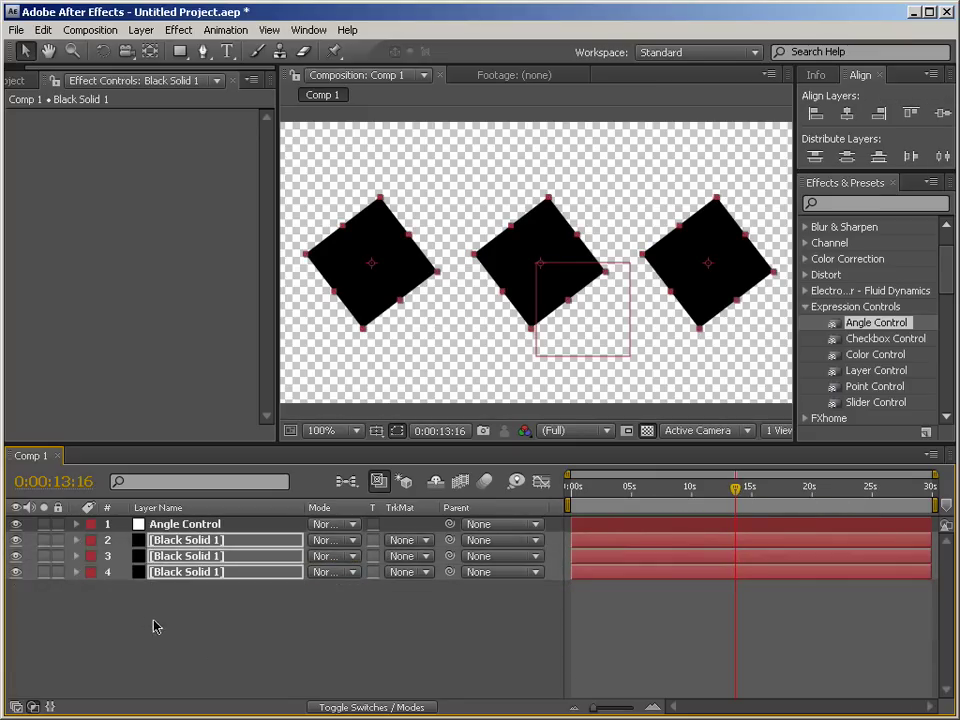
left_click(212, 528)
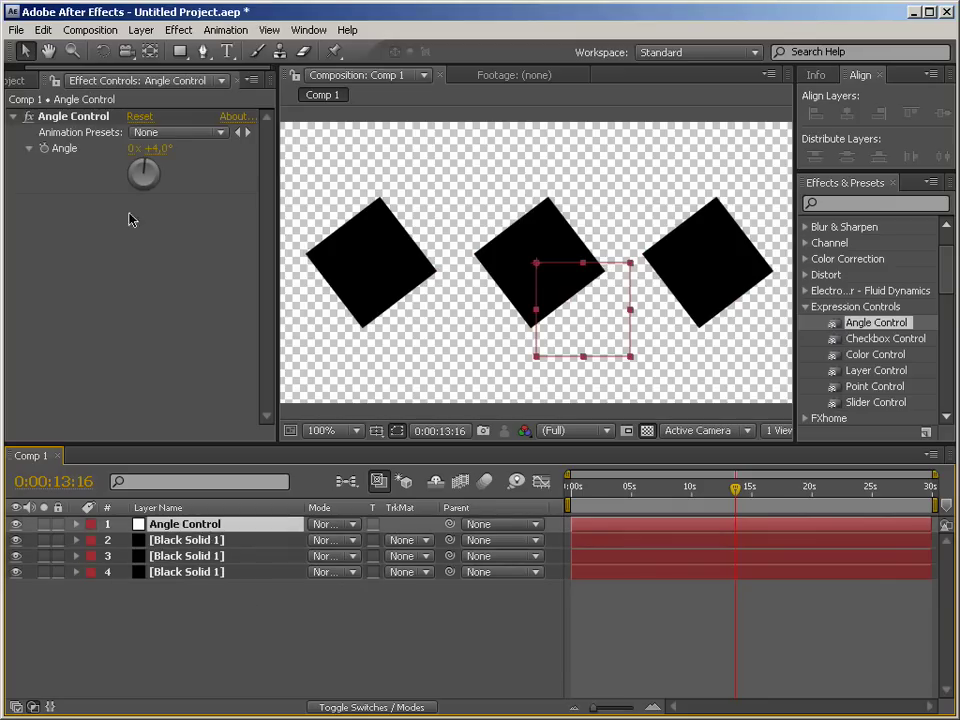
left_click(77, 524)
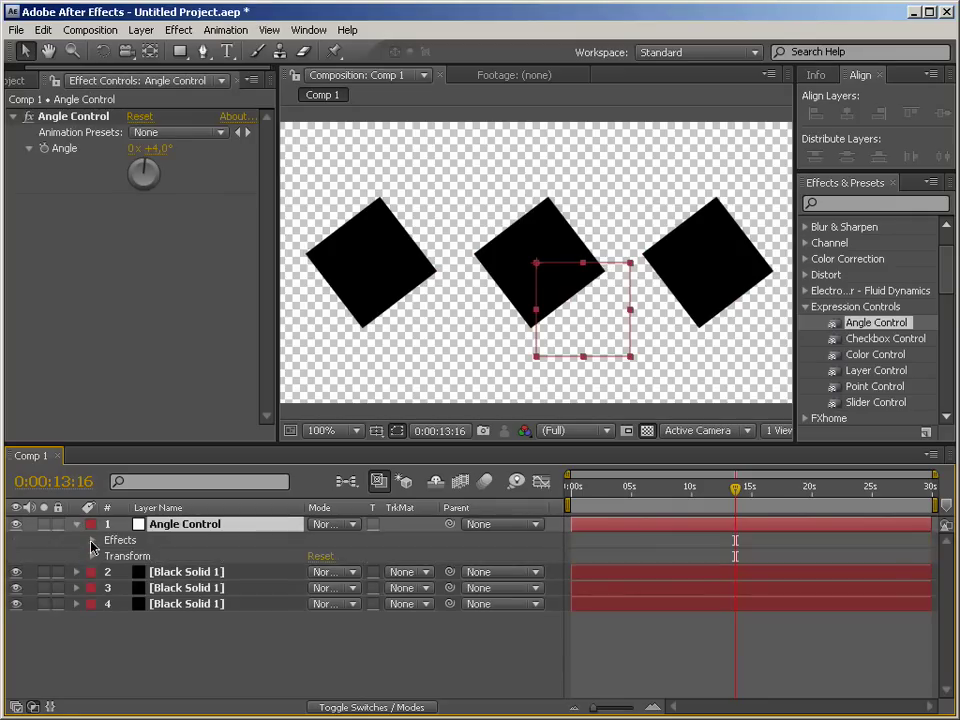
left_click(92, 540)
left_click(109, 557)
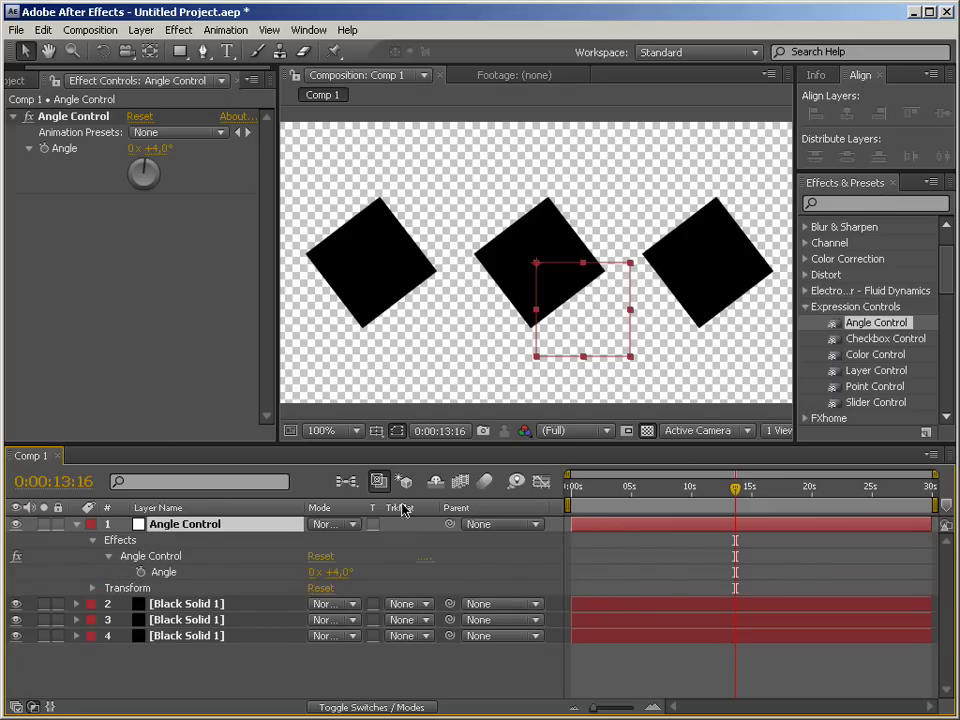
left_click_drag(411, 447, 411, 414)
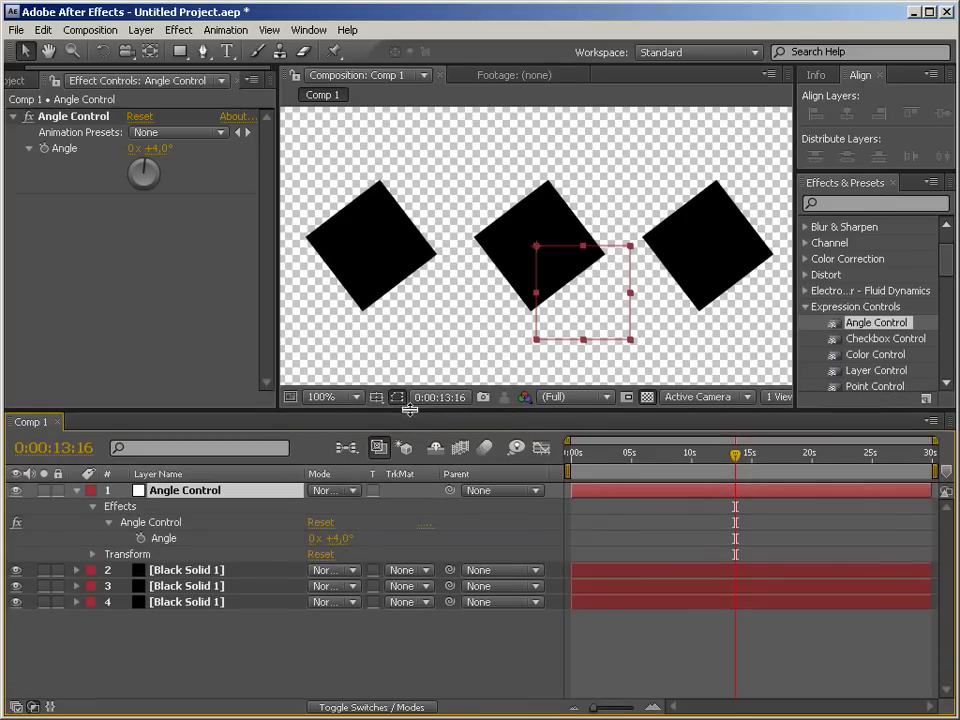
Set Rotation of all three black solids back to 0°.
left_click(190, 570)
left_click(208, 602, "shift")
key("r")
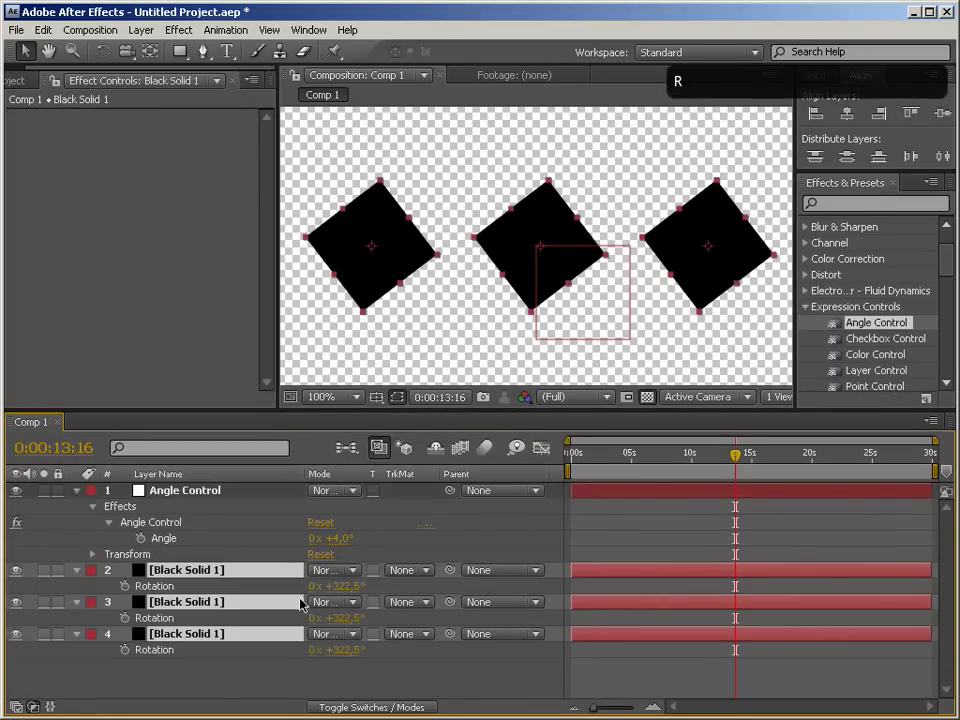
left_click(345, 586)
type("20")
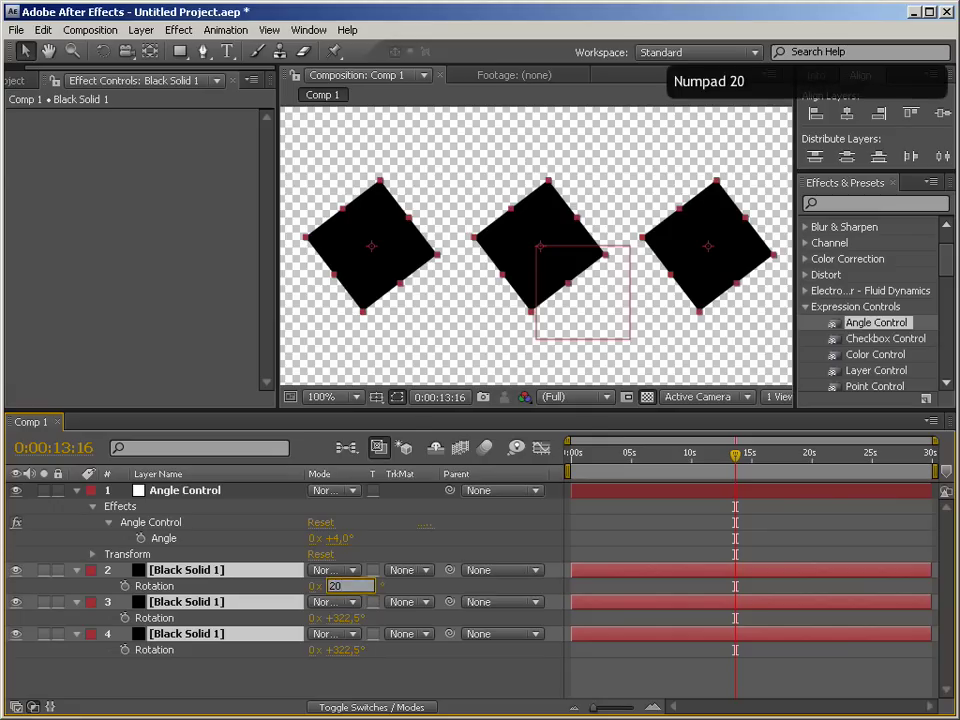
key("Return")
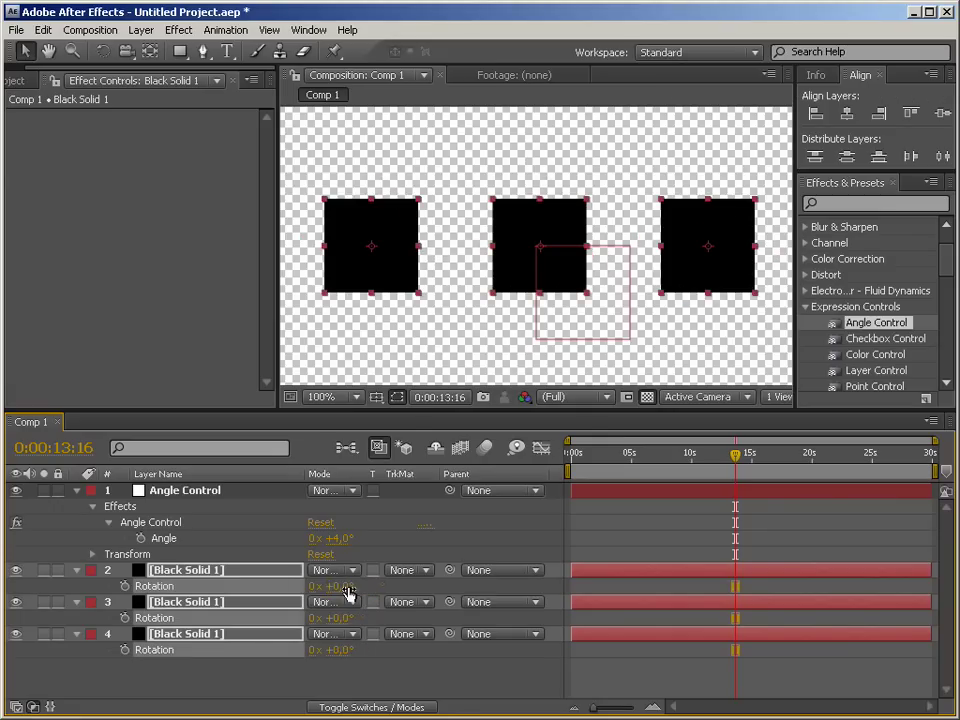
left_click(212, 678)
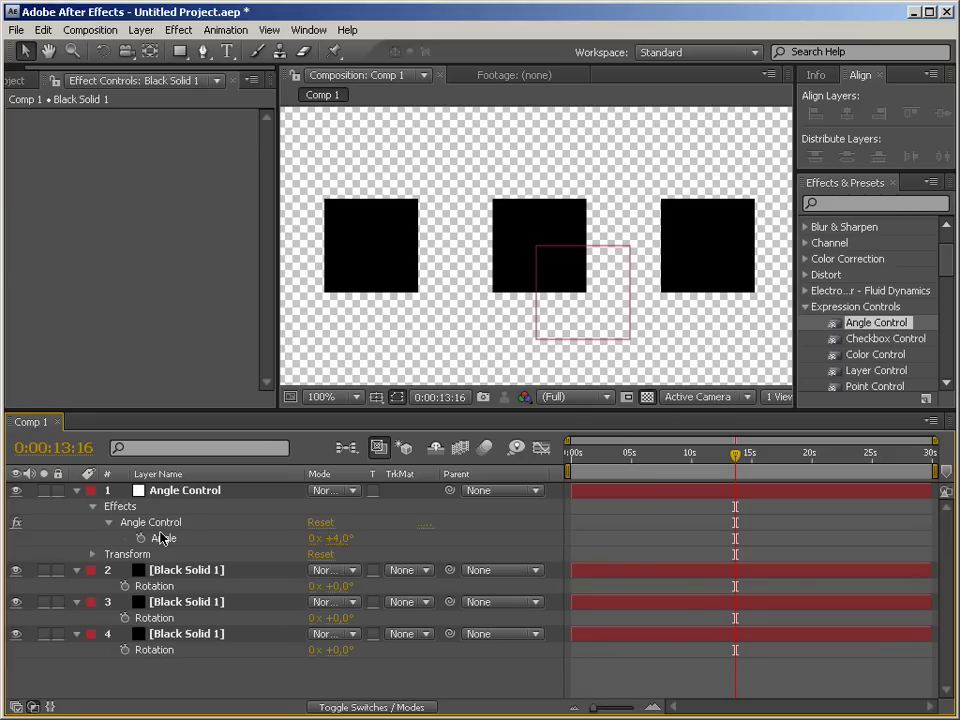
Add Rotation expressions on layers 2, 3 and 4 pick-whipped to the controller's Angle.
left_click(125, 587, "alt")
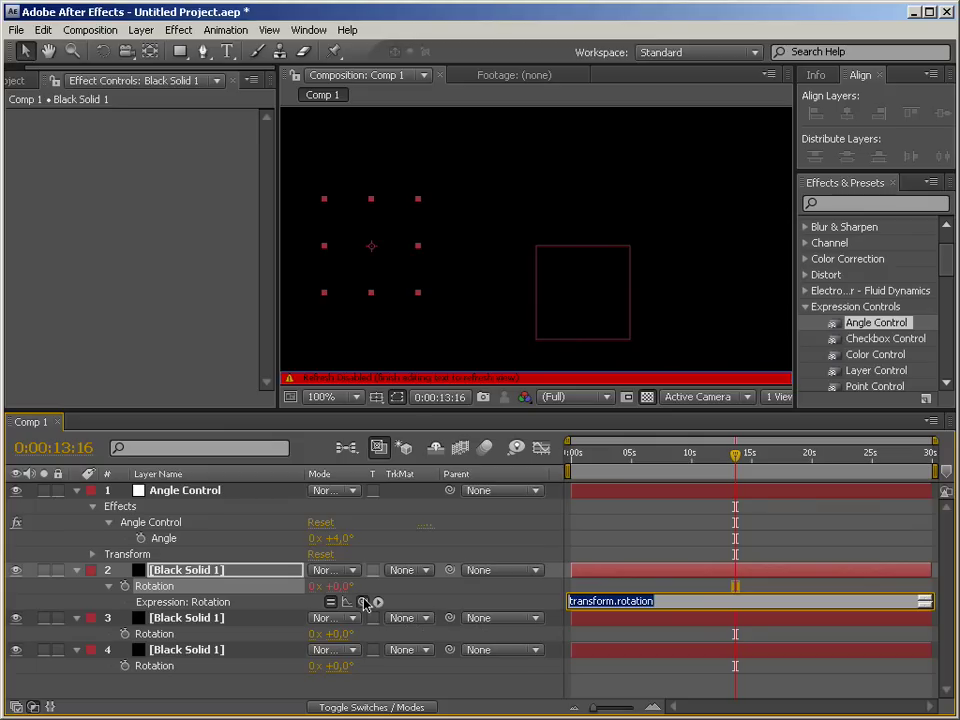
left_click_drag(363, 601, 184, 544)
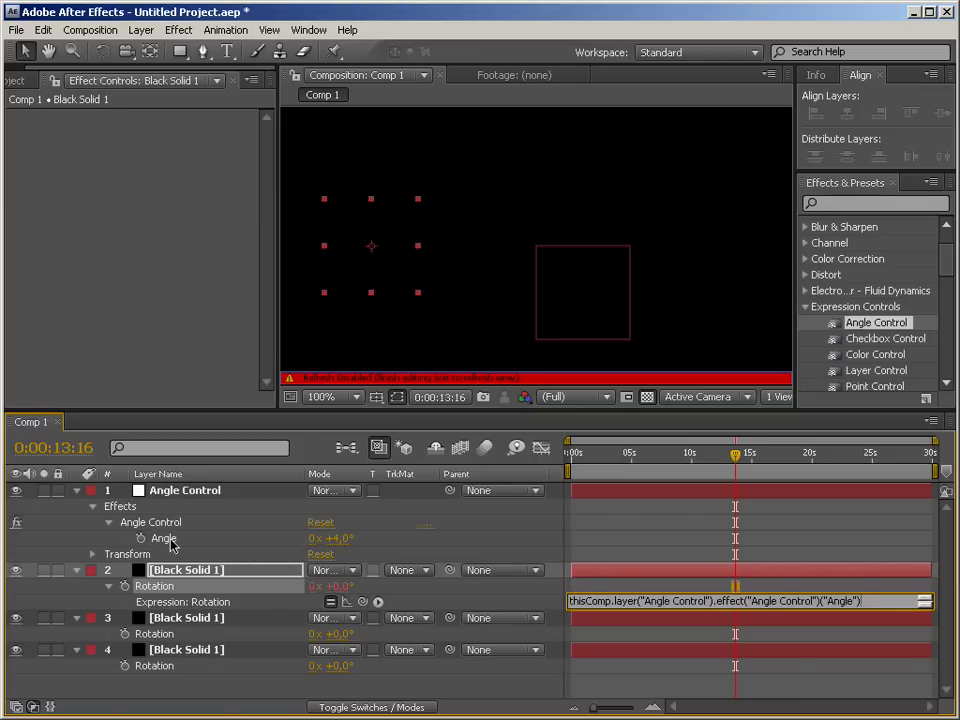
key("Return")
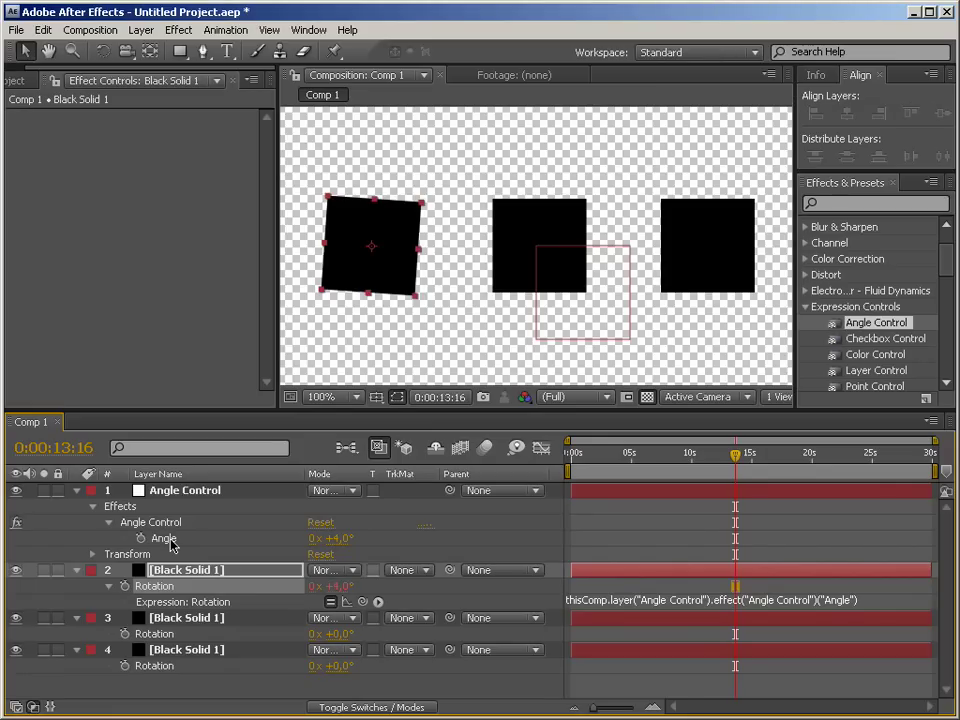
left_click(154, 634)
left_click(125, 634, "alt")
left_click_drag(362, 651, 152, 537)
left_click(125, 681, "alt")
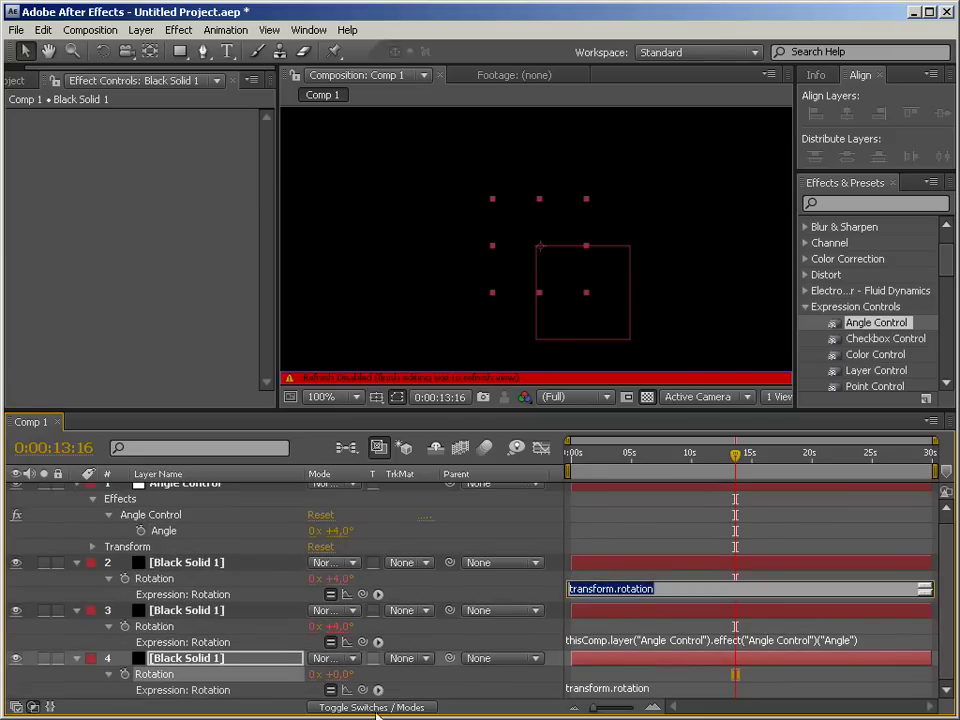
left_click_drag(362, 689, 174, 537)
key("Return")
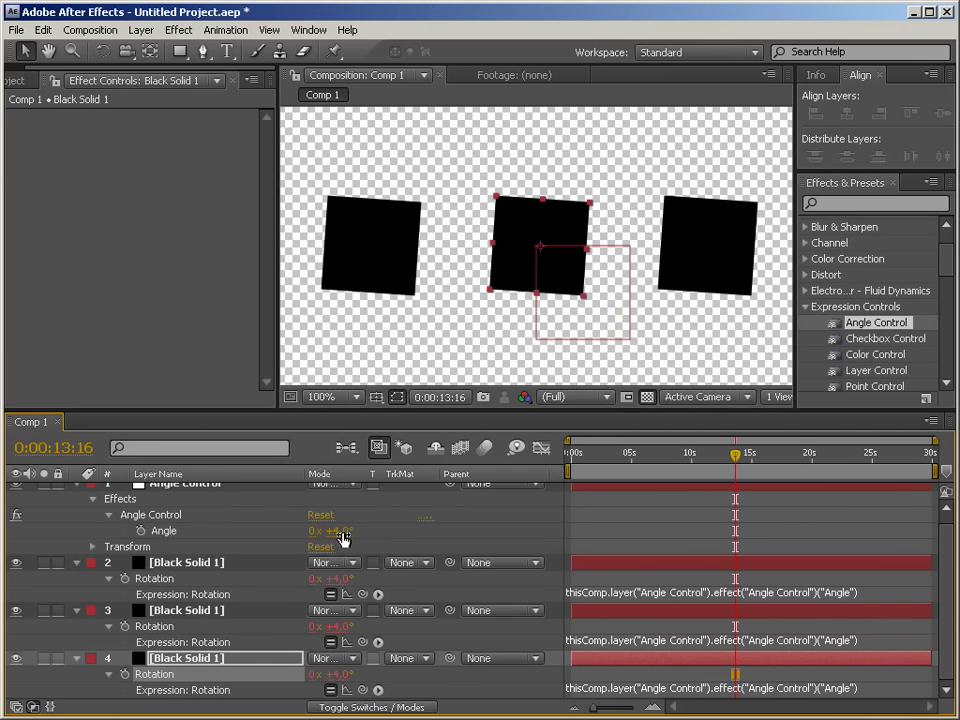
Scrub the controller's Angle to +97° so all three solids rotate to match.
left_click_drag(341, 531, 400, 501)
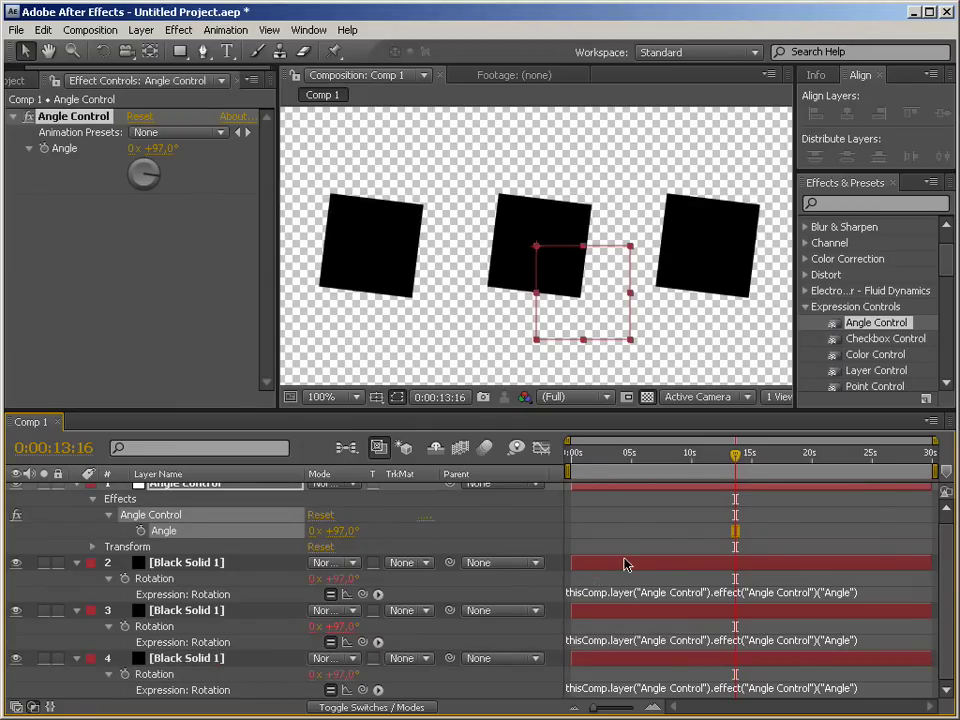
left_click(205, 564)
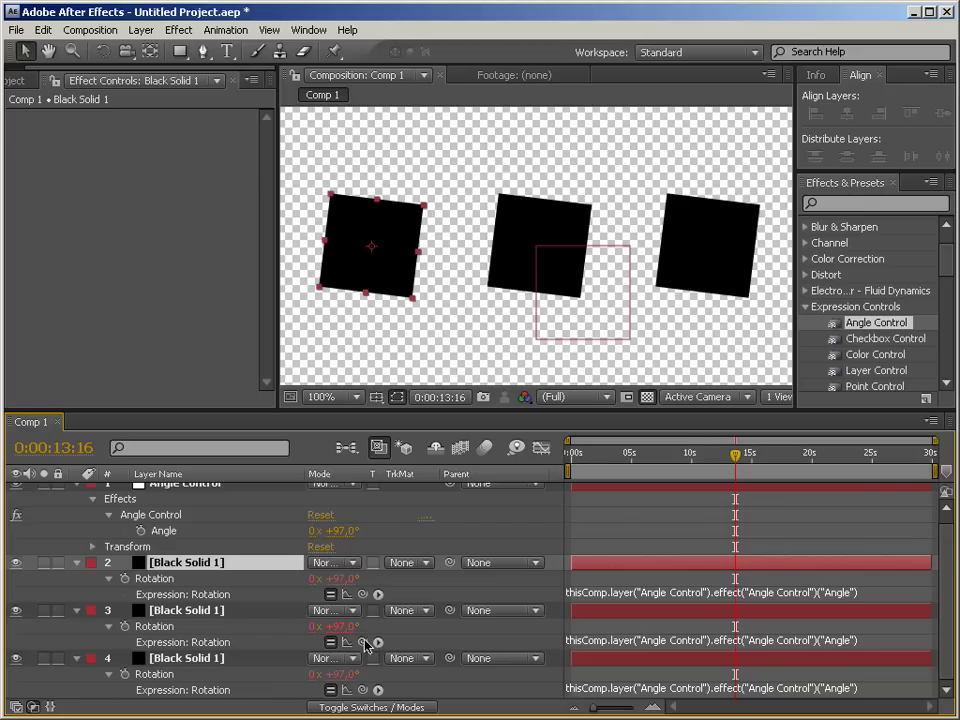
Make layers 3 and 4 rotate as previous solid's Rotation + Angle, then set Angle to 39°.
left_click_drag(364, 642, 177, 582)
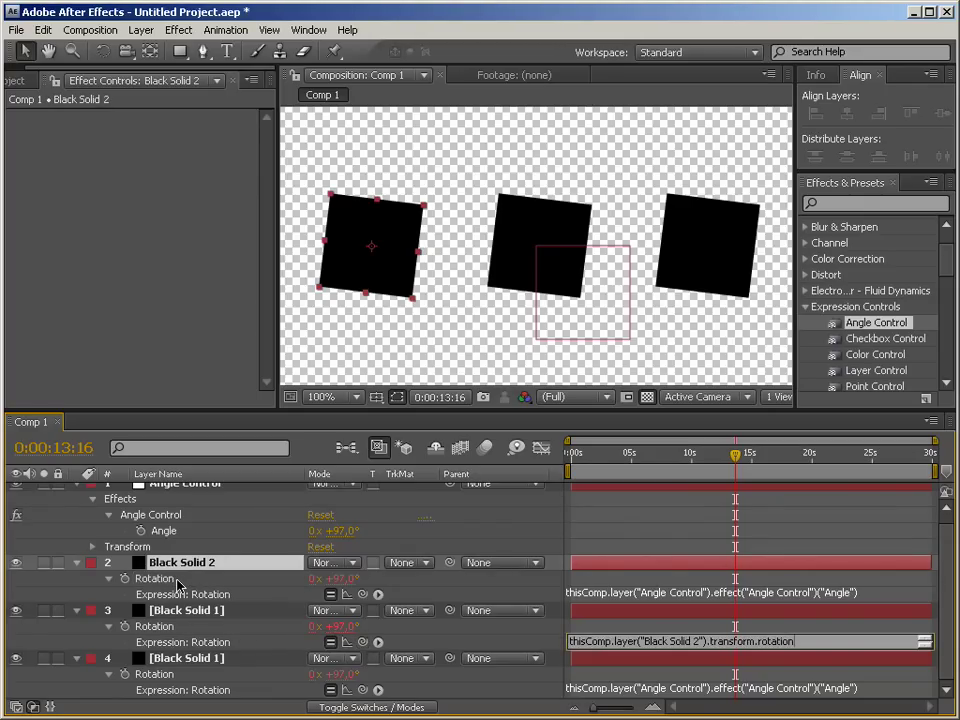
type("+")
left_click_drag(362, 645, 178, 531)
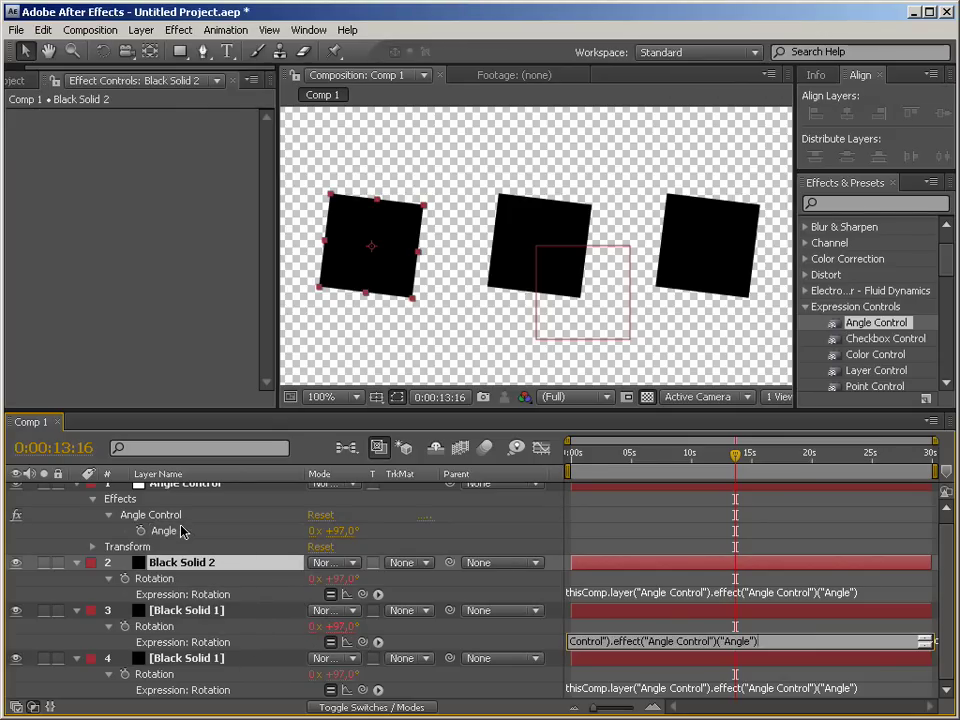
key("Return")
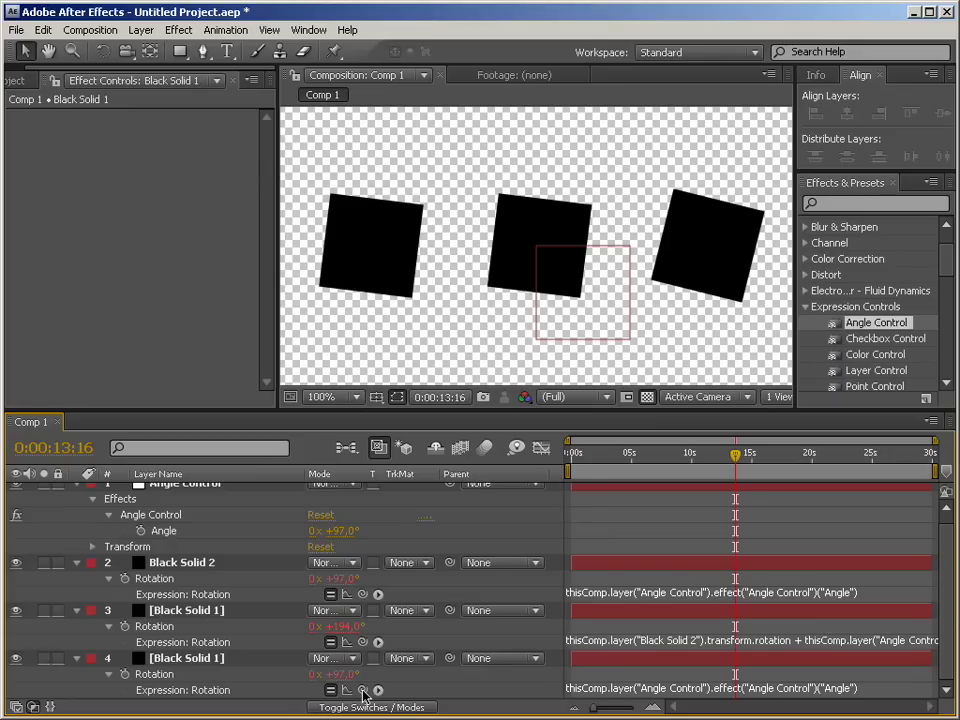
left_click_drag(362, 693, 183, 629)
type("+")
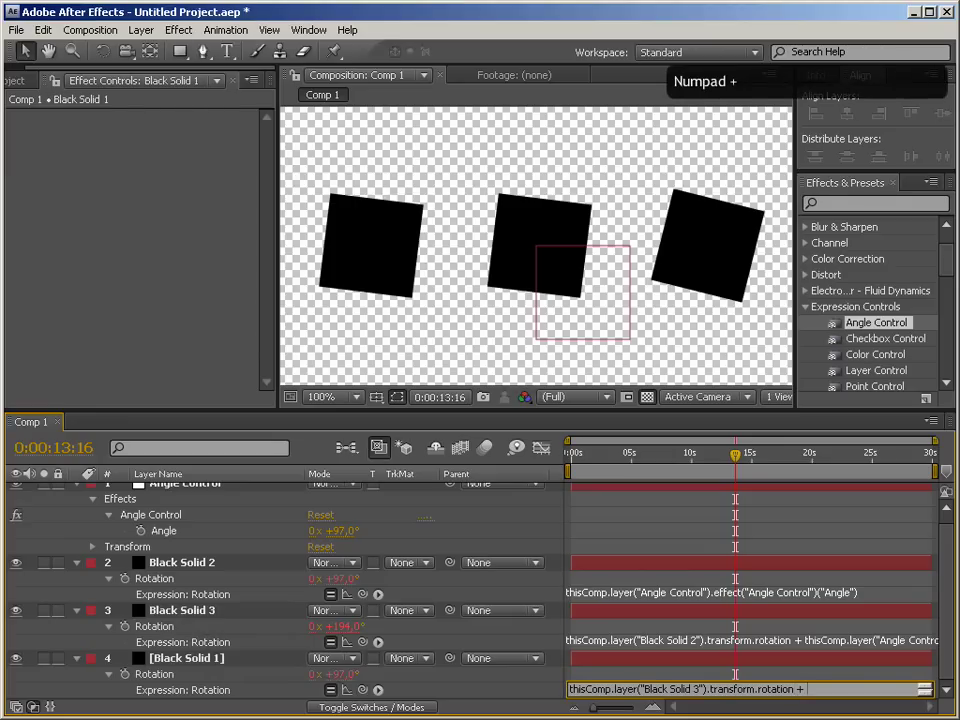
left_click_drag(362, 693, 168, 535)
key("KP_Enter")
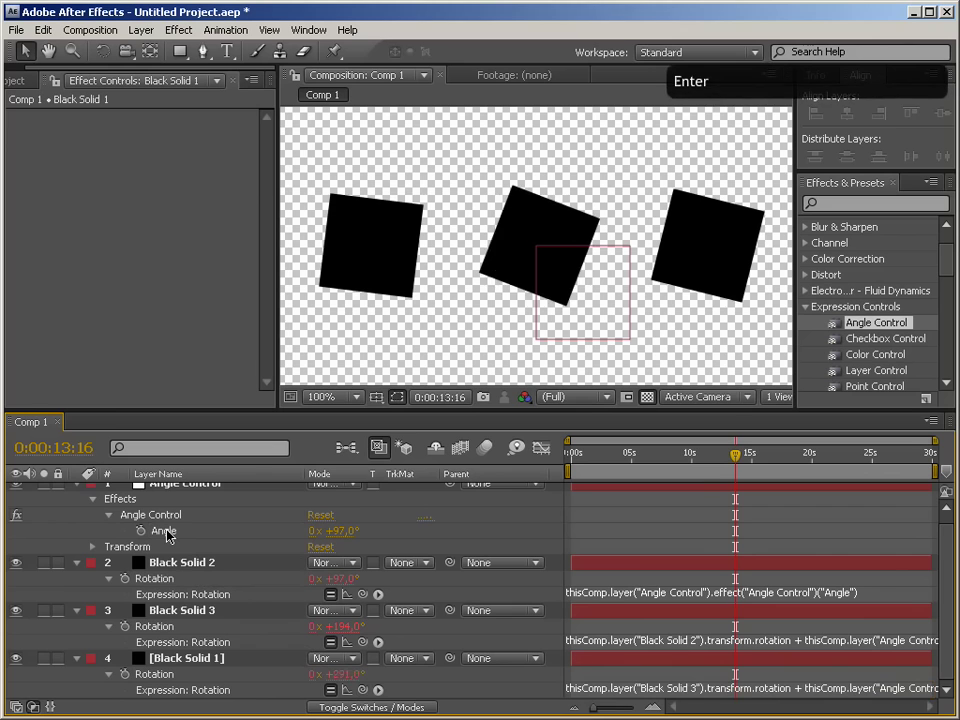
left_click_drag(340, 534, 275, 527)
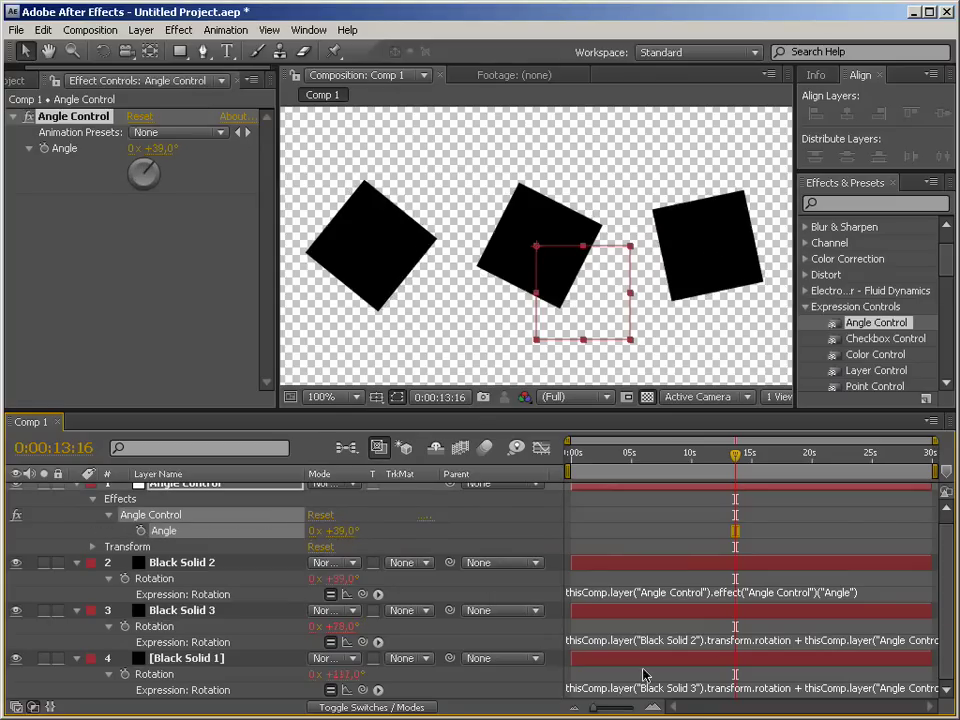
Delete the rotation expressions from Black Solid 2, Black Solid 3 and Black Solid 1.
left_click(715, 598)
key("Delete")
left_click(650, 640)
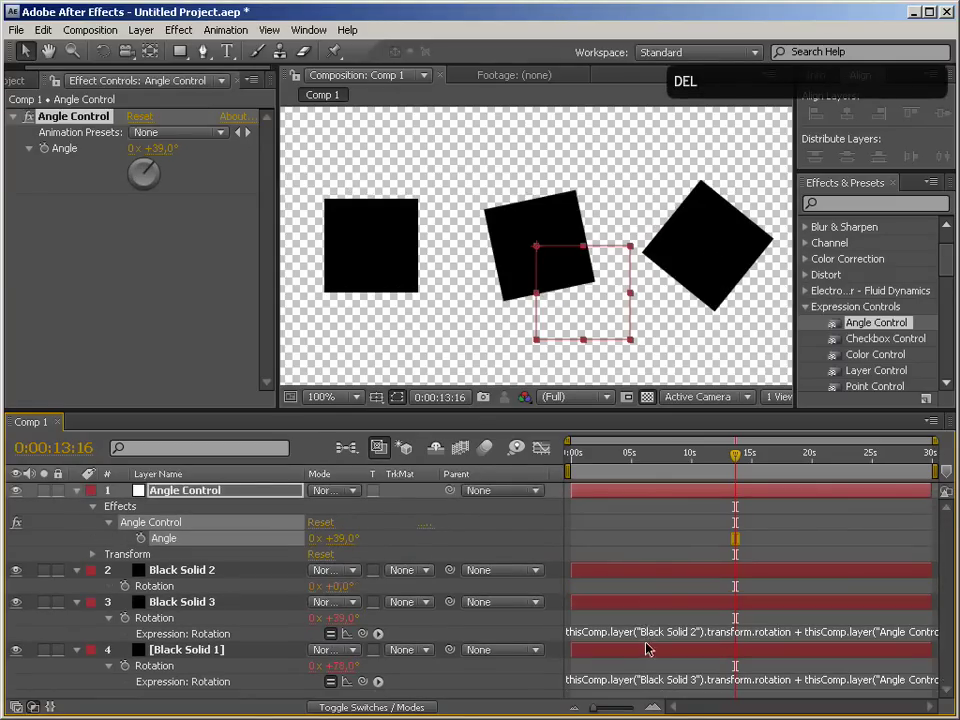
key("Delete")
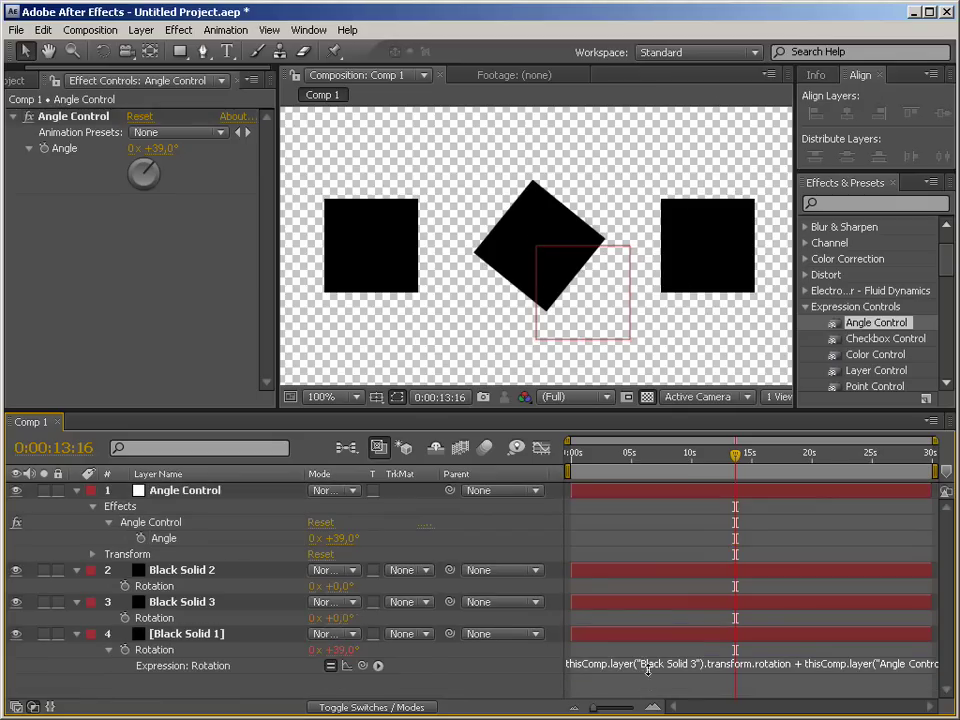
left_click(650, 664)
key("Delete")
key("Return")
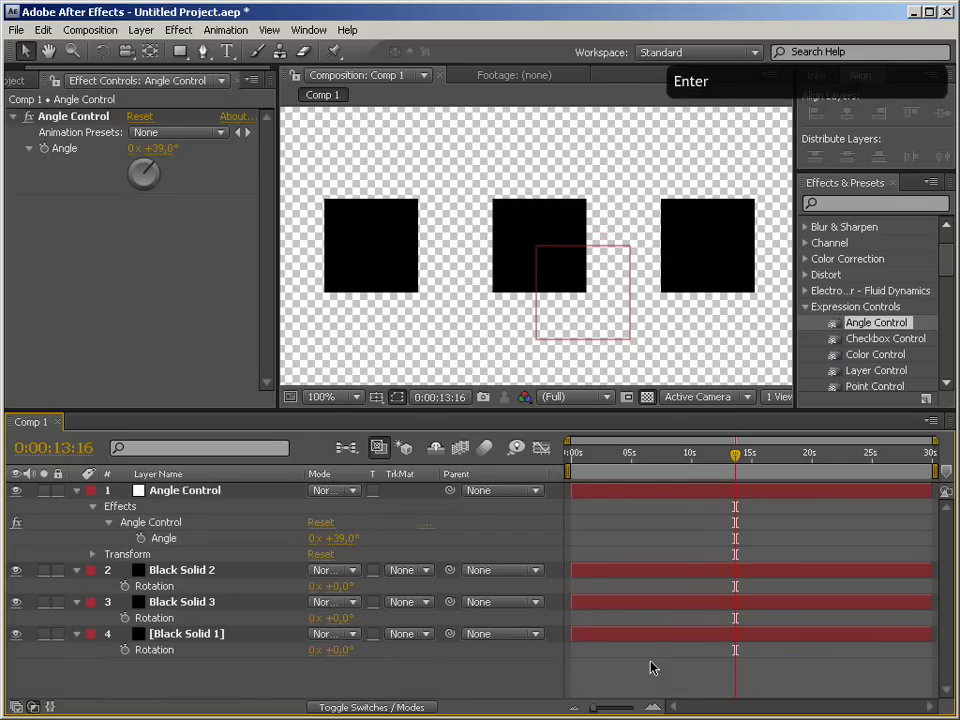
Move Black Solid 3 below Black Solid 1 in the layer stack.
left_click(195, 572)
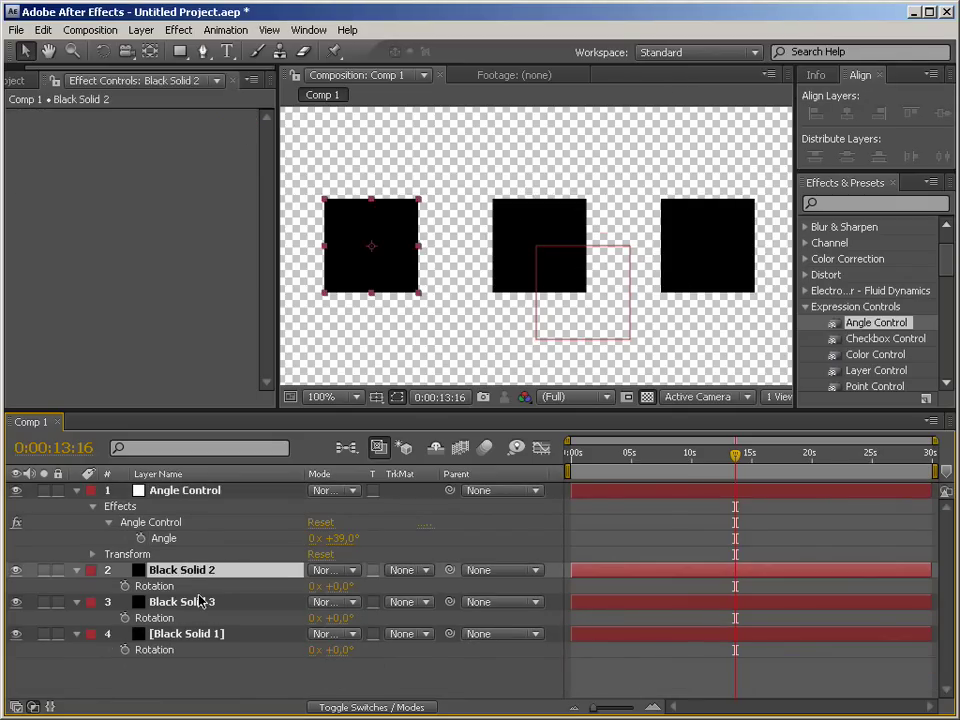
left_click(200, 601)
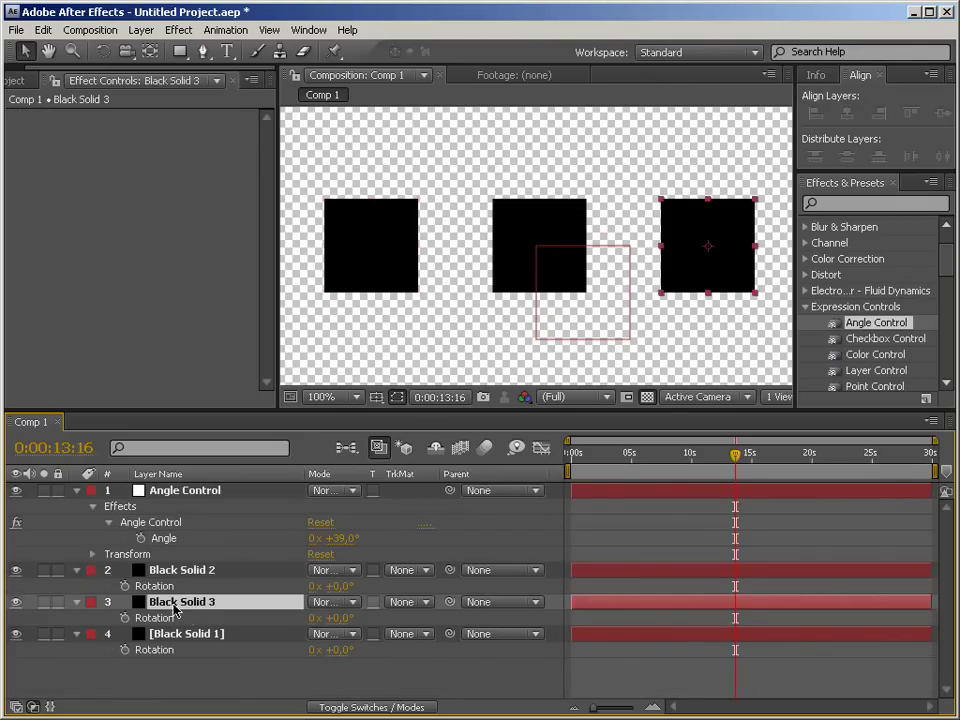
left_click_drag(180, 603, 187, 655)
left_click(182, 571)
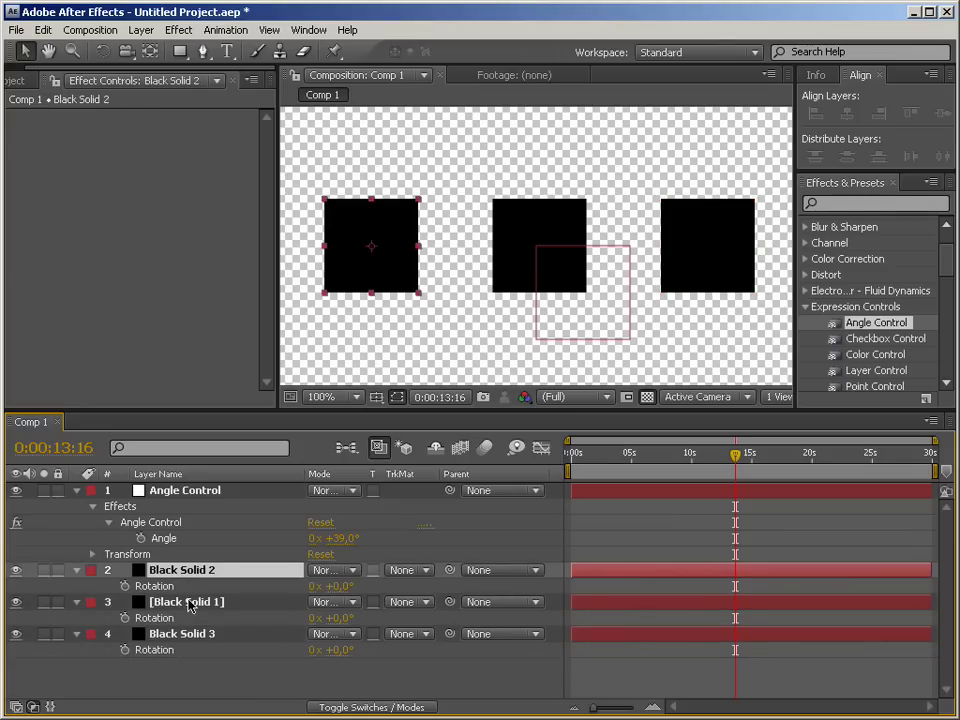
left_click(189, 604)
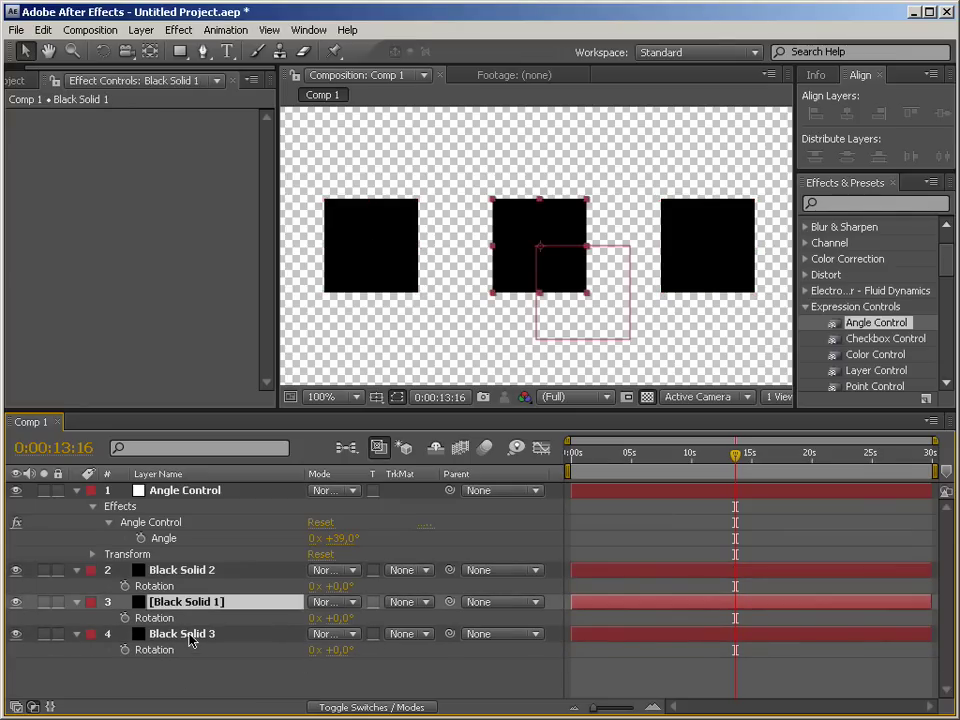
left_click(186, 637)
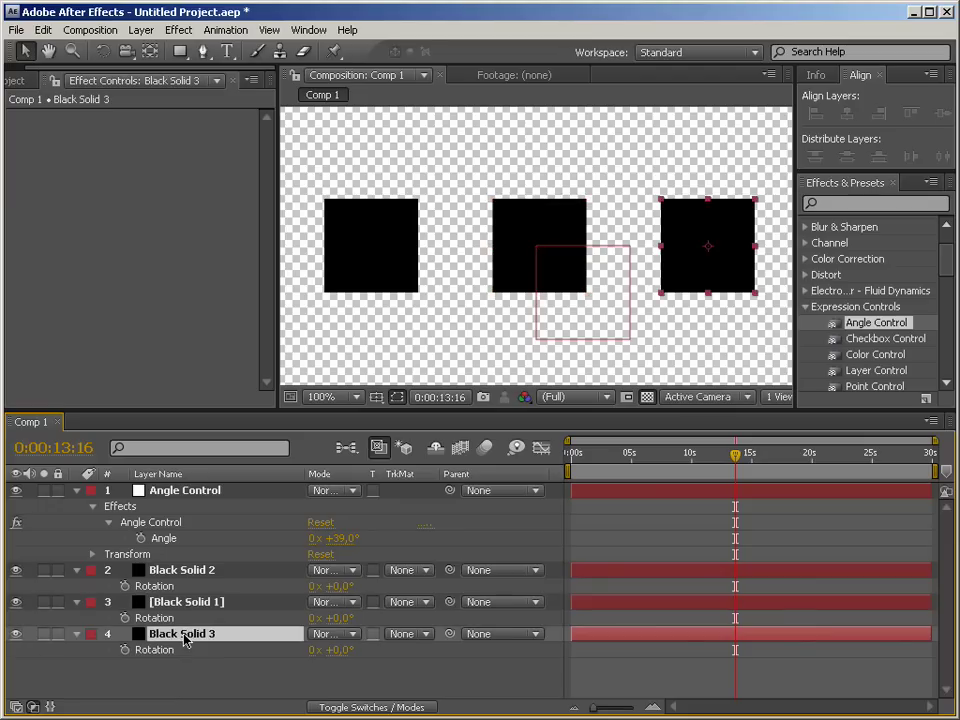
left_click(196, 572)
left_click(199, 603)
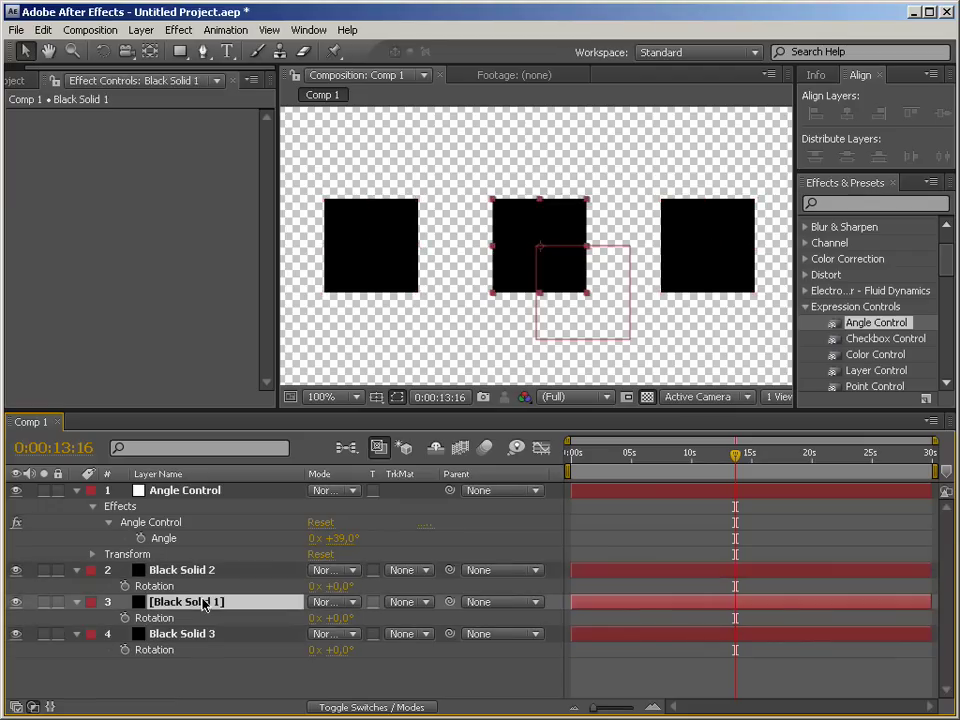
Slide the middle and right squares left so all three squares sit edge to edge.
left_click_drag(512, 248, 437, 244)
left_click(727, 240)
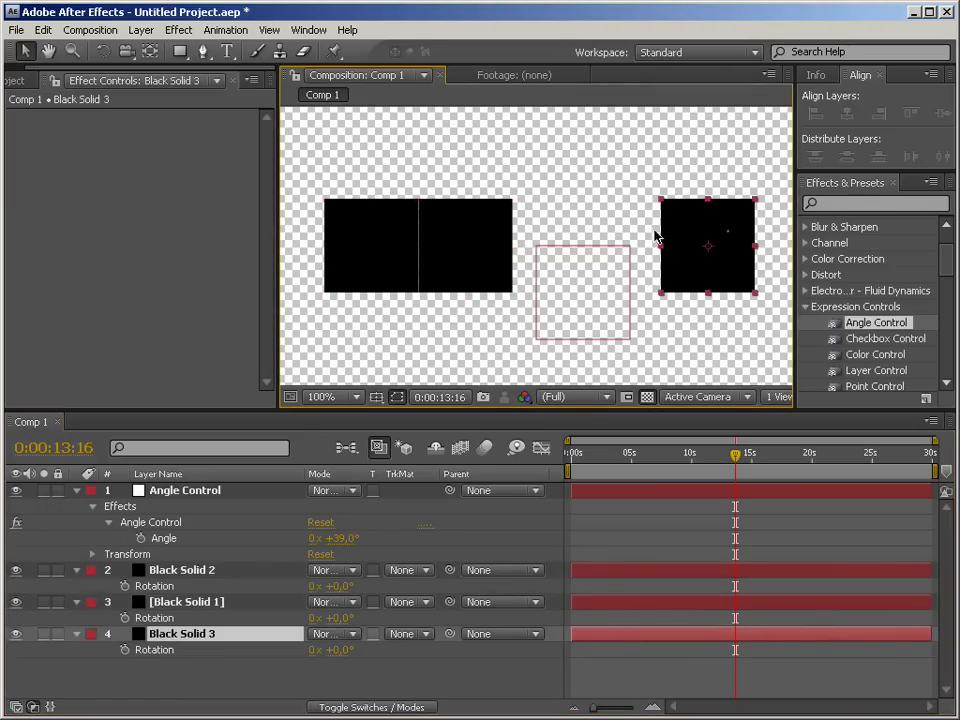
left_click_drag(711, 227, 563, 230)
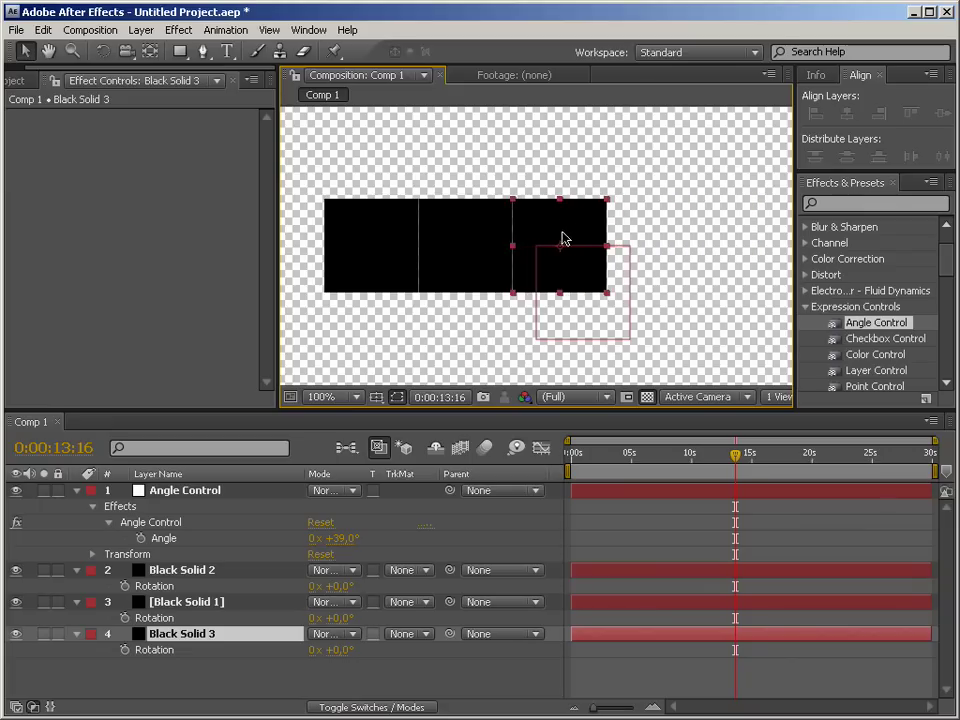
Parent Black Solid 1 to Black Solid 2, and Black Solid 3 to Black Solid 1.
left_click(245, 602)
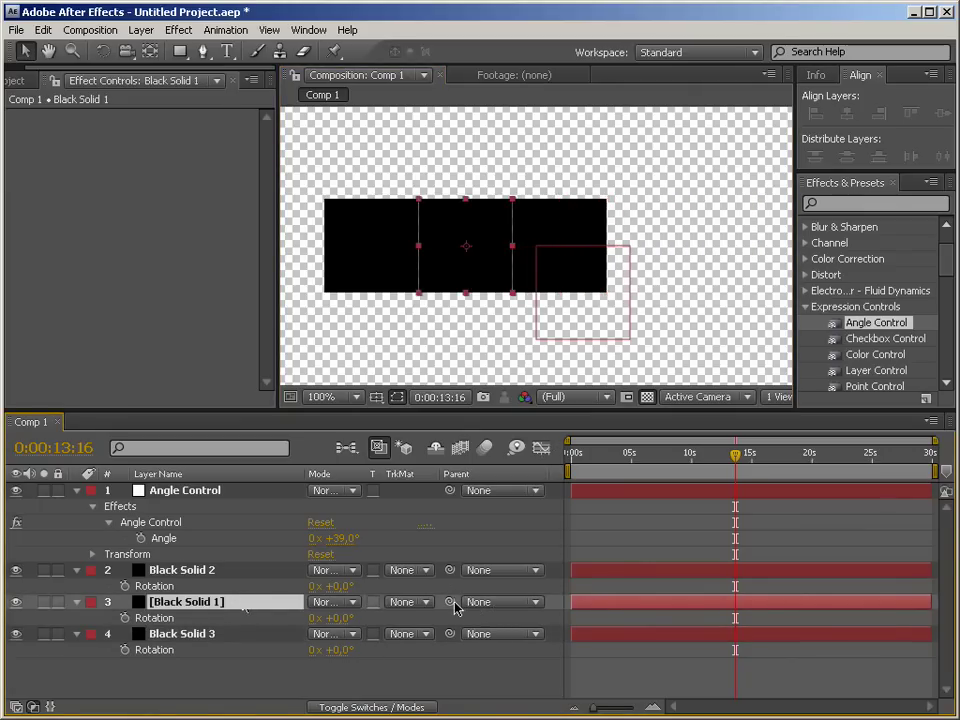
left_click_drag(450, 604, 220, 571)
left_click(222, 570)
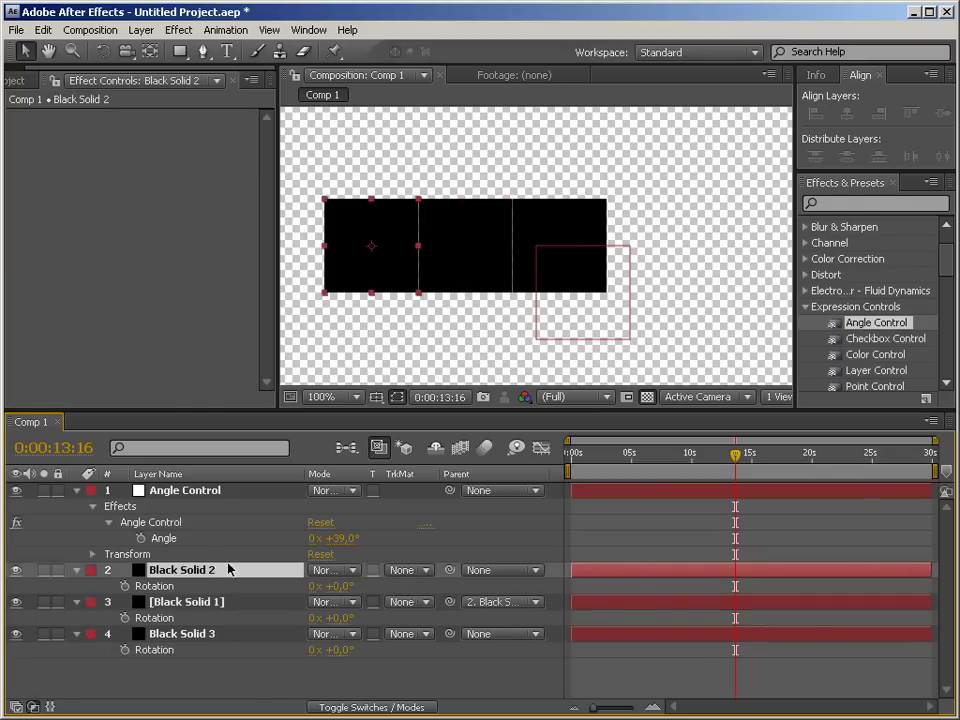
left_click(240, 637)
left_click_drag(450, 634, 233, 604)
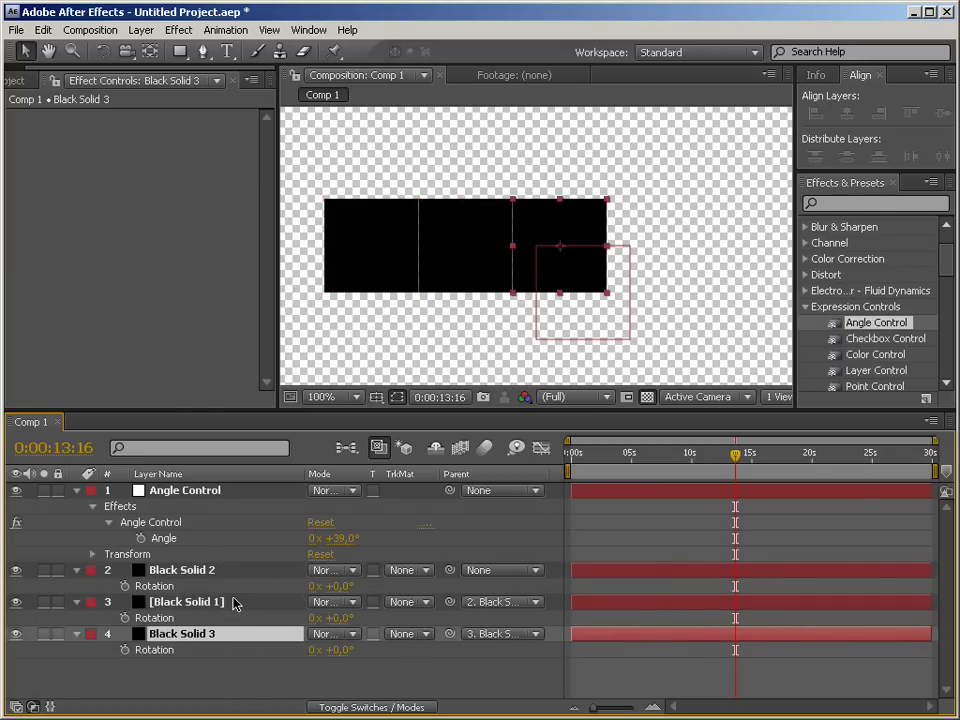
Test-rotate Black Solid 2, then reset its rotation and the Angle control to 0°.
mouse_move(347, 588)
left_mouse_down()
mouse_move(406, 583)
mouse_move(318, 584)
mouse_move(360, 583)
mouse_move(352, 584)
left_mouse_up()
left_click(345, 586)
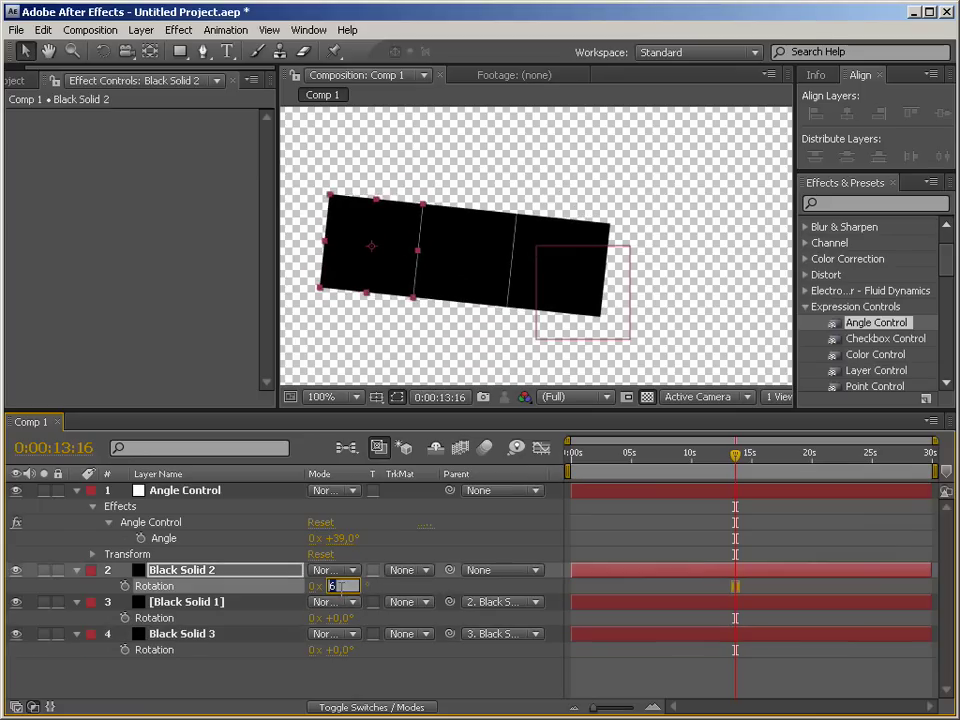
type("0")
key("Return")
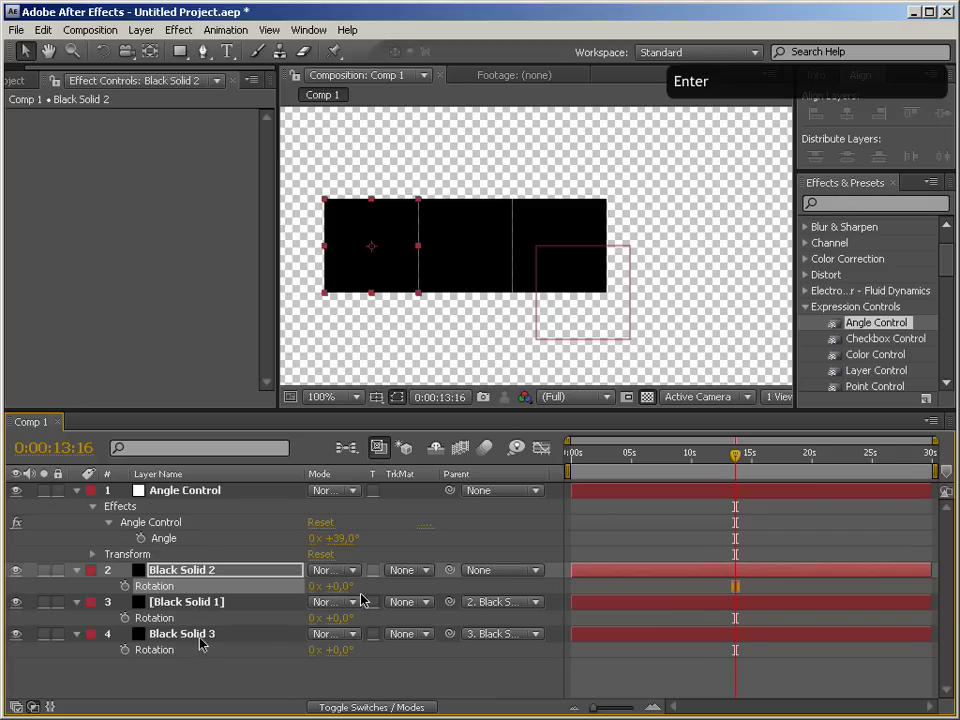
left_click(336, 538)
type("0")
key("Return")
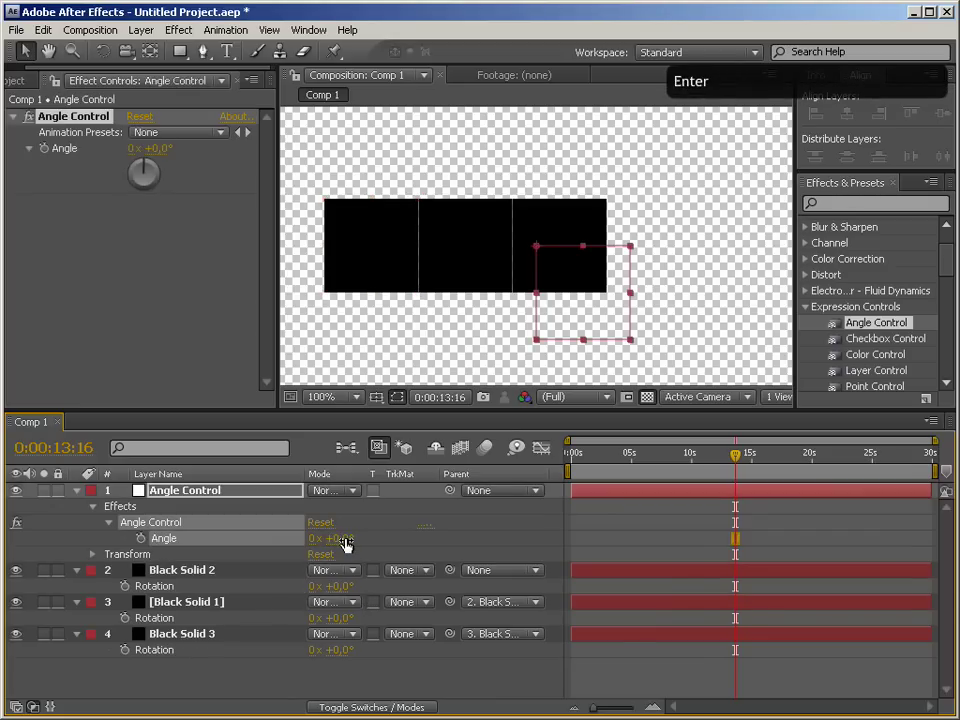
Add rotation expressions to Black Solids 2, 1 and 3, each linked to the Angle control.
left_click(125, 587, "alt")
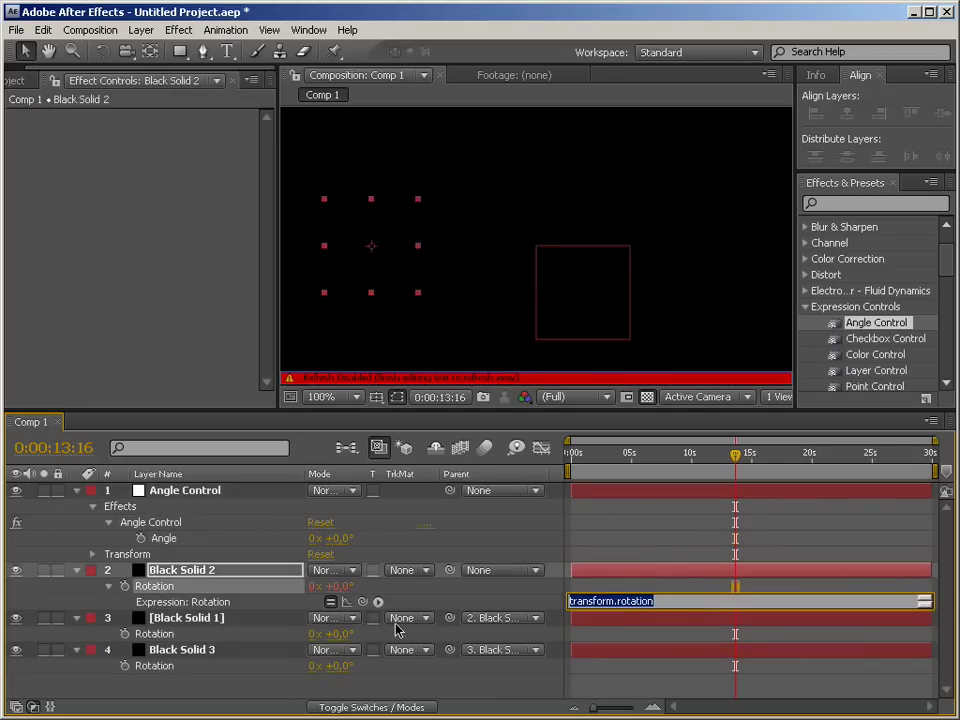
left_click_drag(362, 604, 185, 540)
left_click(125, 634, "alt")
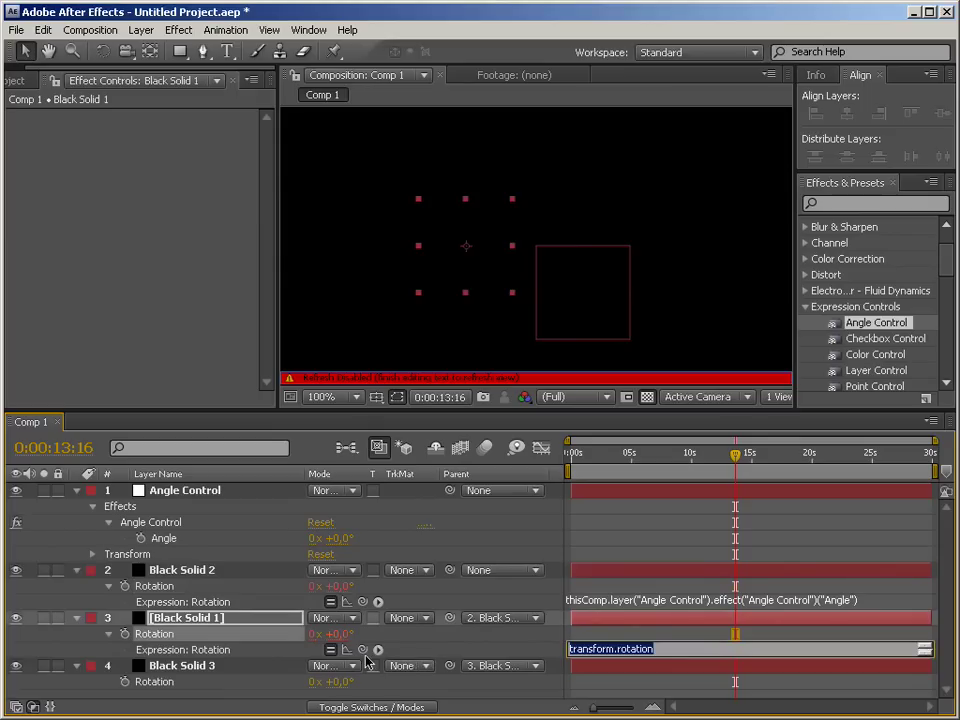
left_click_drag(362, 650, 178, 551)
key("Return")
left_click(124, 682, "alt")
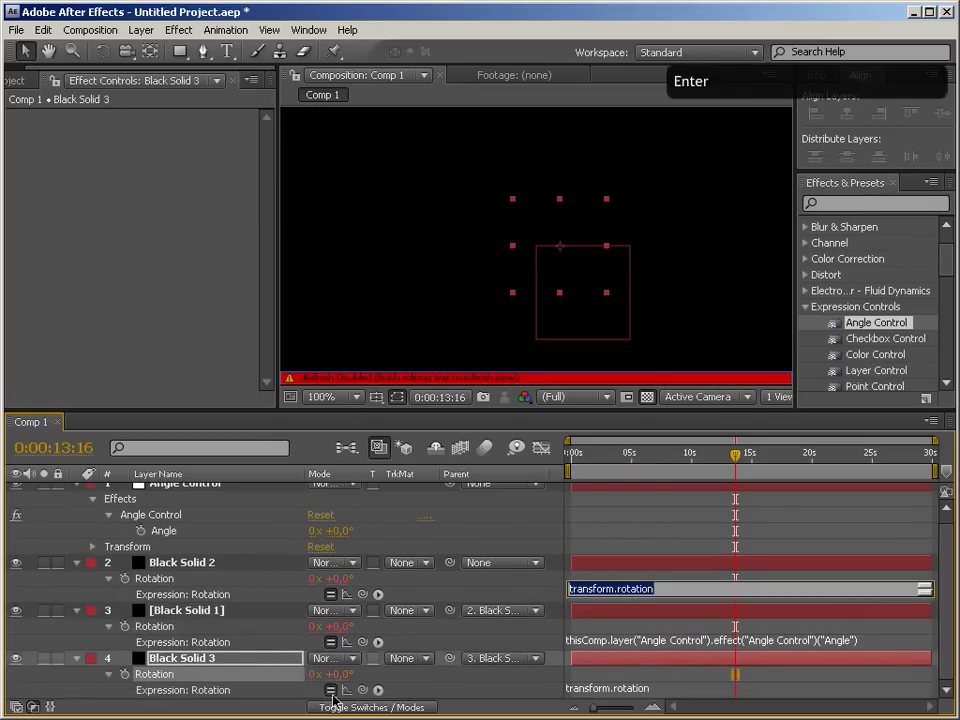
left_click_drag(296, 655, 173, 540)
key("Return")
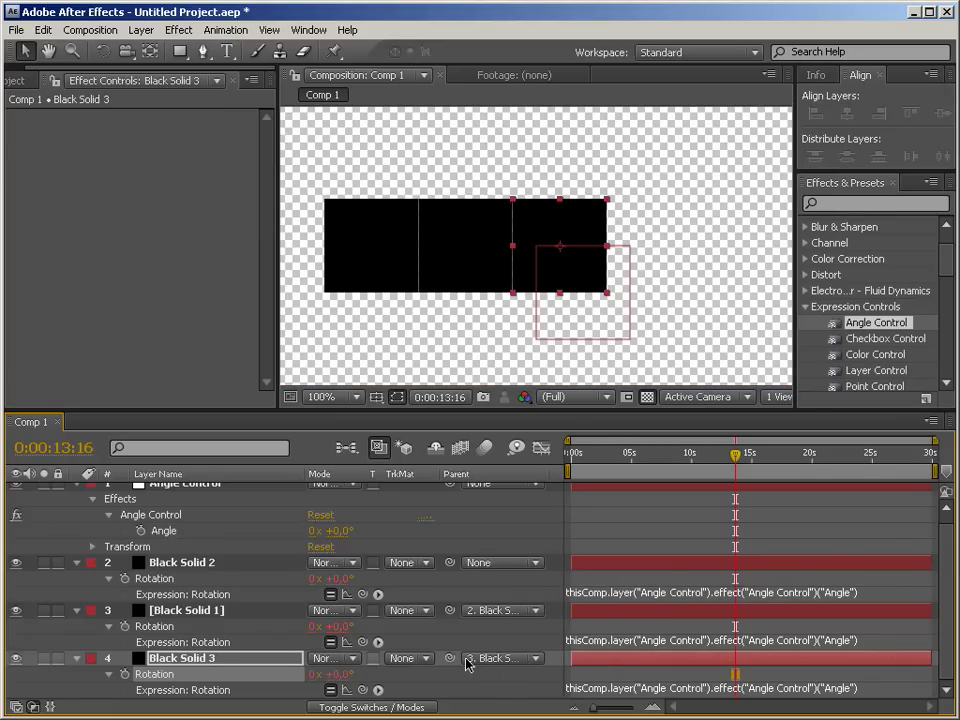
Scrub the Angle control to test the linked rotations, then reset it to 0°.
left_click_drag(335, 531, 240, 520)
left_click(343, 530)
type("0")
key("Return")
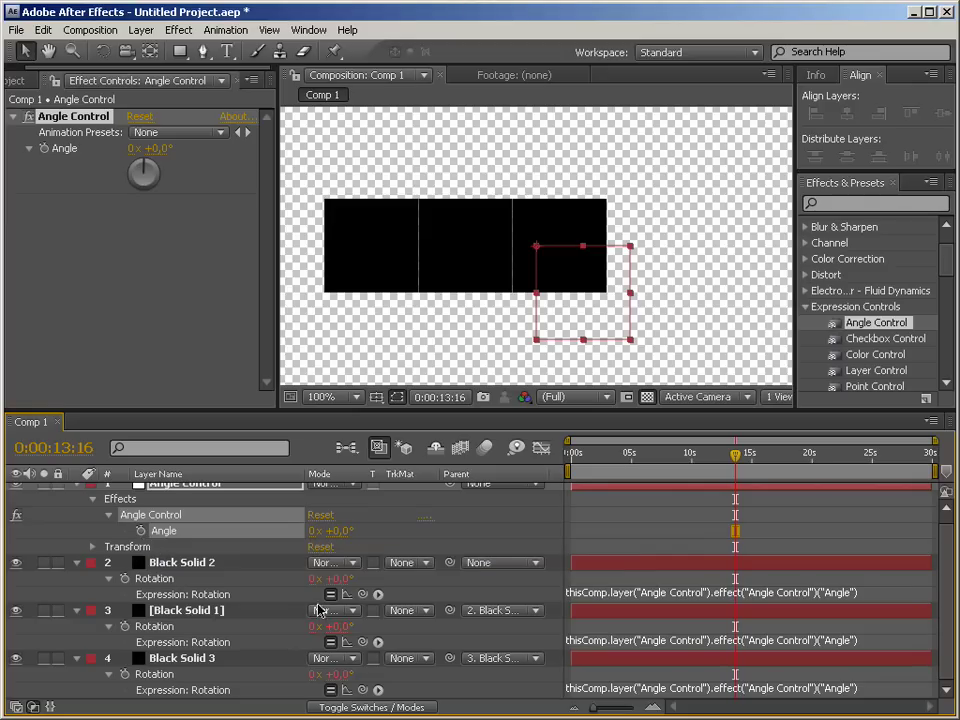
Prefix Black Solid 2's rotation expression with 'value +'.
left_click(872, 593)
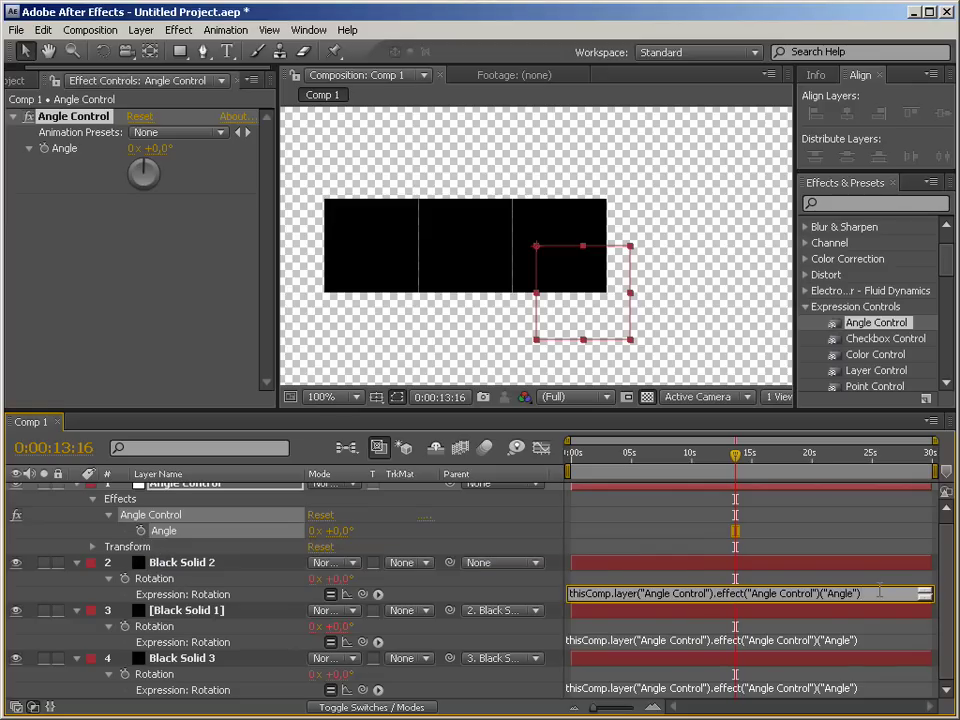
key("Home")
type("value ")
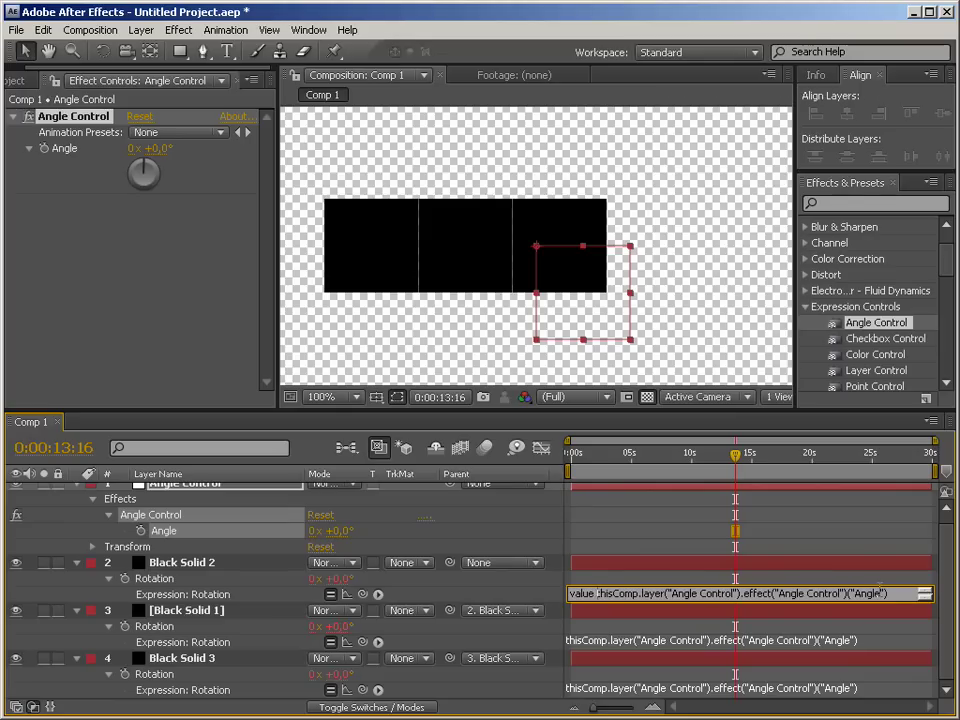
type("+")
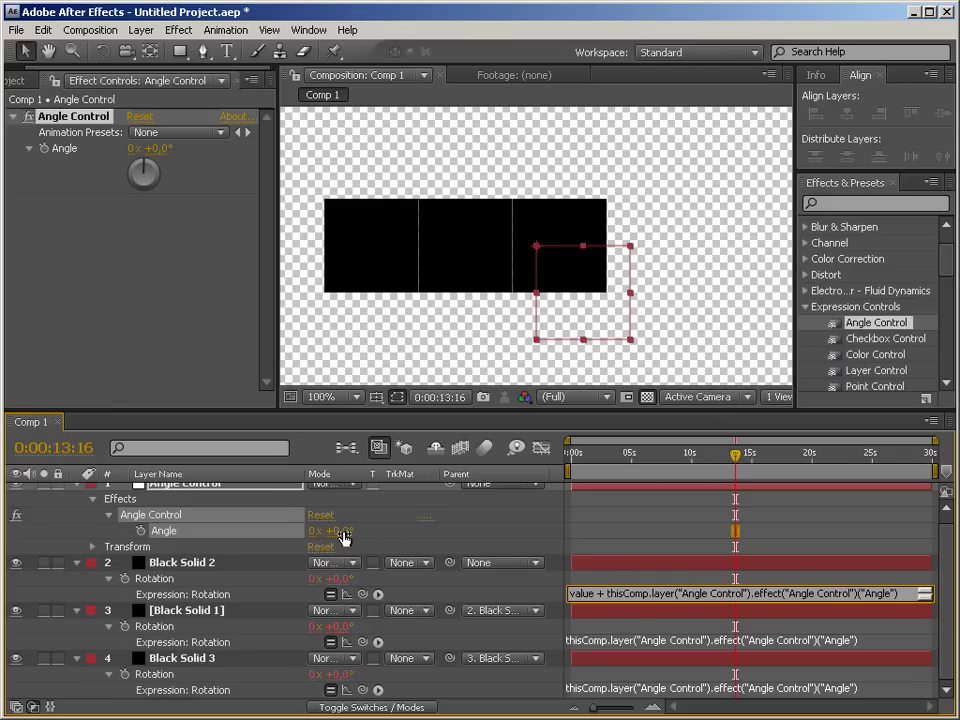
key("KP_Enter")
Prefix Black Solid 1's and Black Solid 3's rotation expressions with 'value +' as well.
left_click(666, 641)
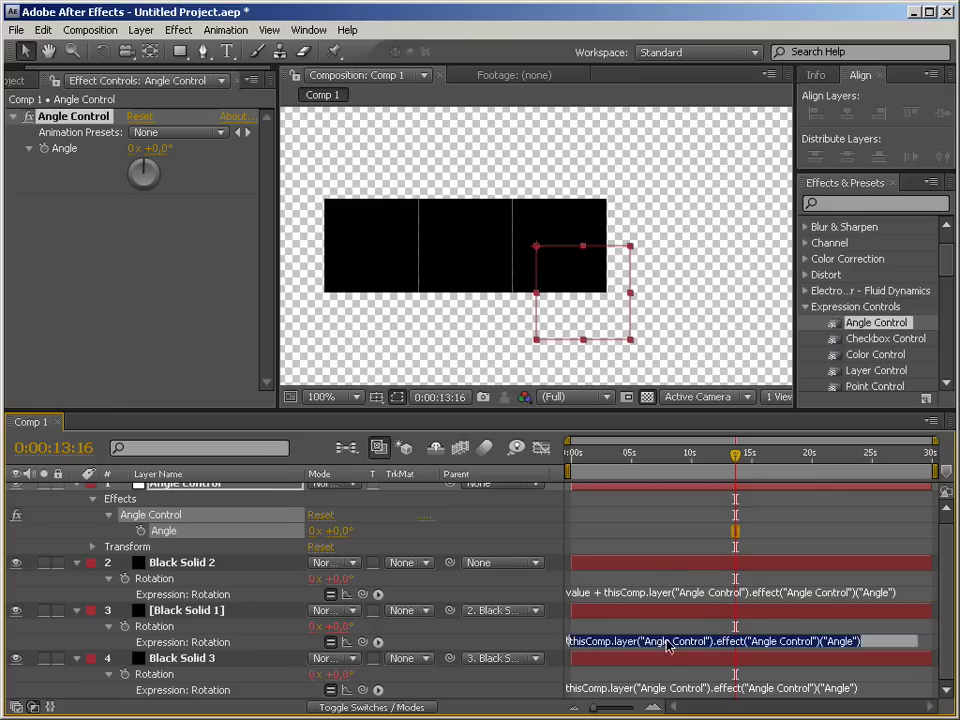
key("Home")
type("vale")
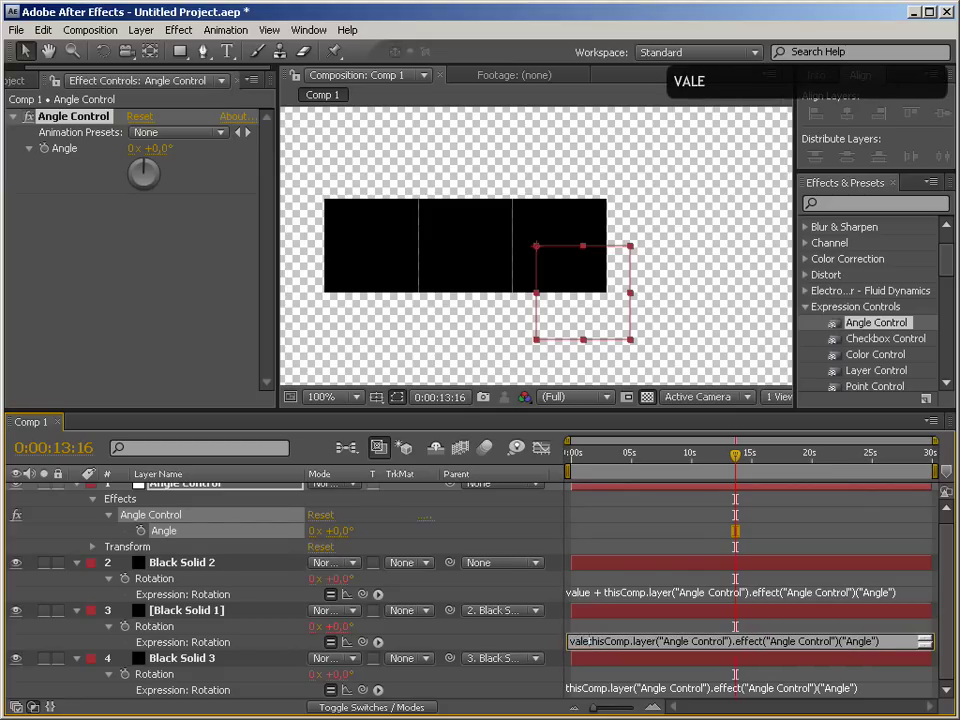
key("BackSpace")
type("ue +")
key("KP_Enter")
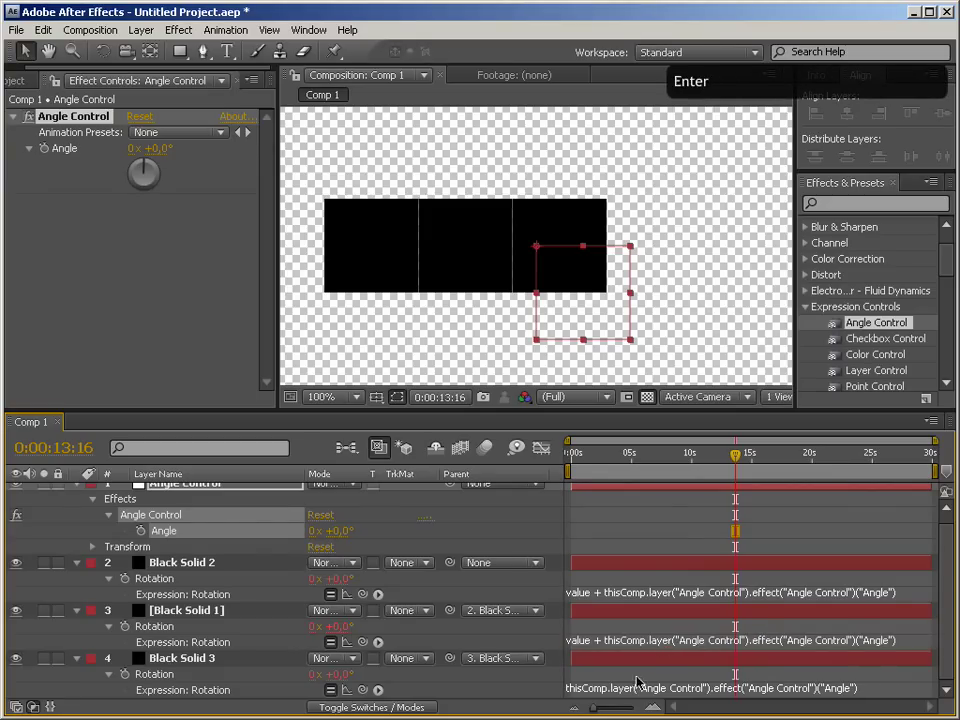
left_click(666, 689)
key("Home")
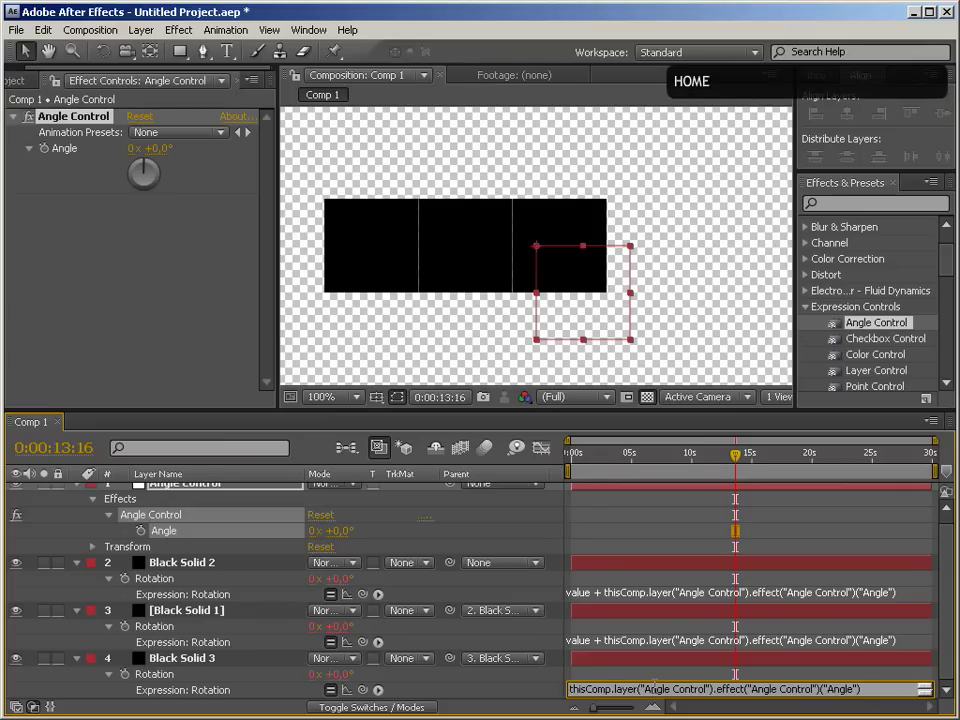
type("value +")
key("KP_Enter")
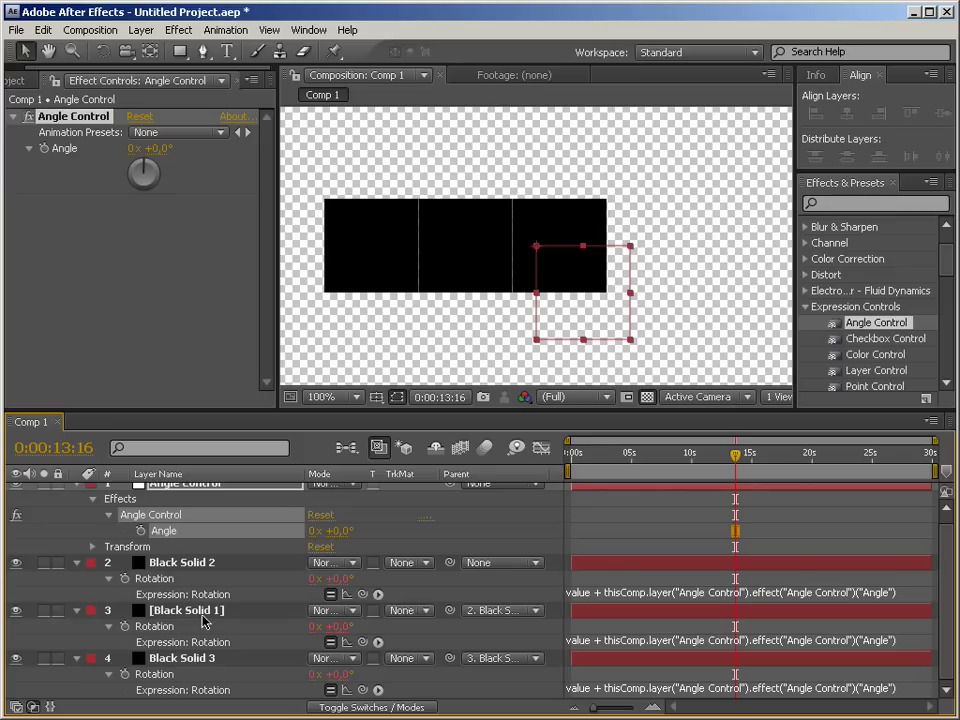
Rotate Black Solid 1 to 90° and scrub the Angle control to 2° to bend the chain.
left_click(338, 628)
type("90")
key("Return")
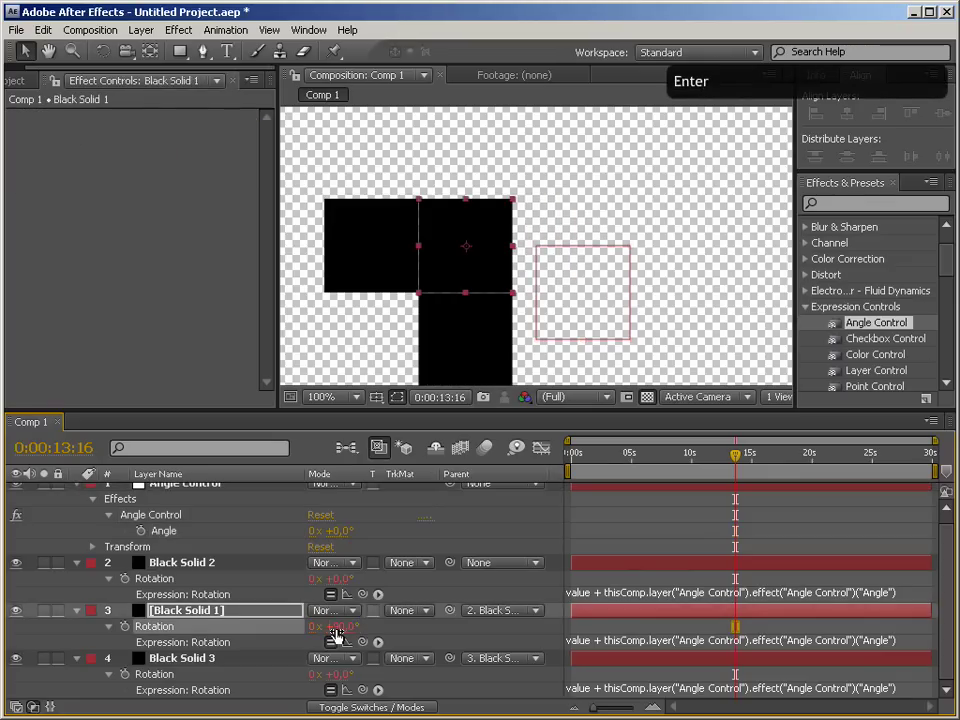
left_click_drag(336, 531, 274, 465)
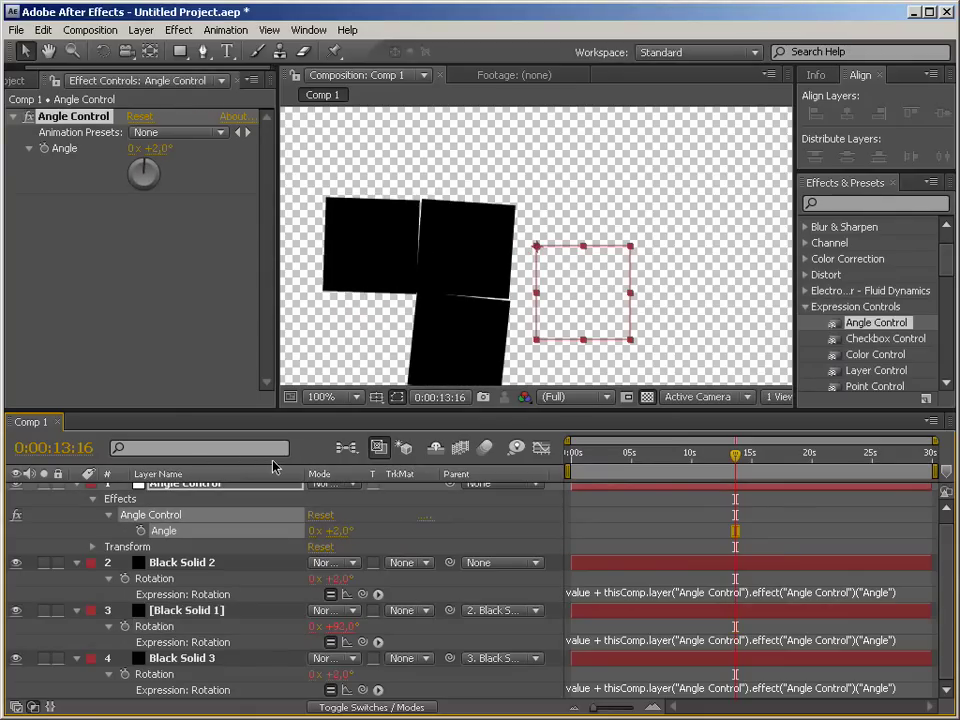